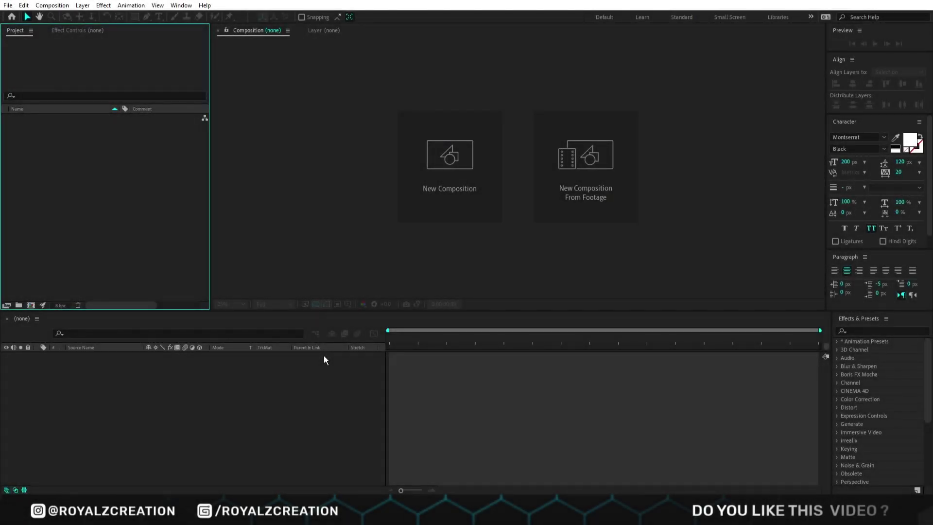
# Create a new 1650×250 composition named Text
pyautogui.click(462, 180)
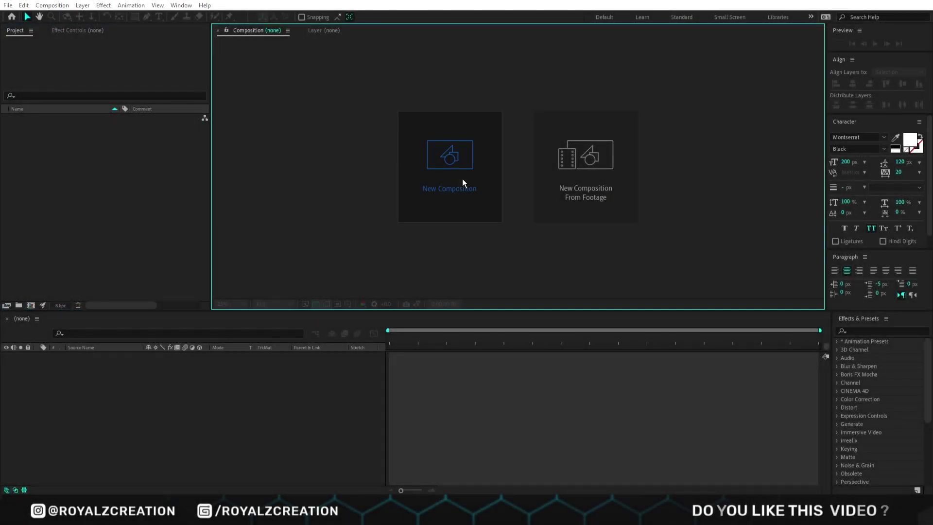
pyautogui.press('BackSpace')
pyautogui.write('Text')
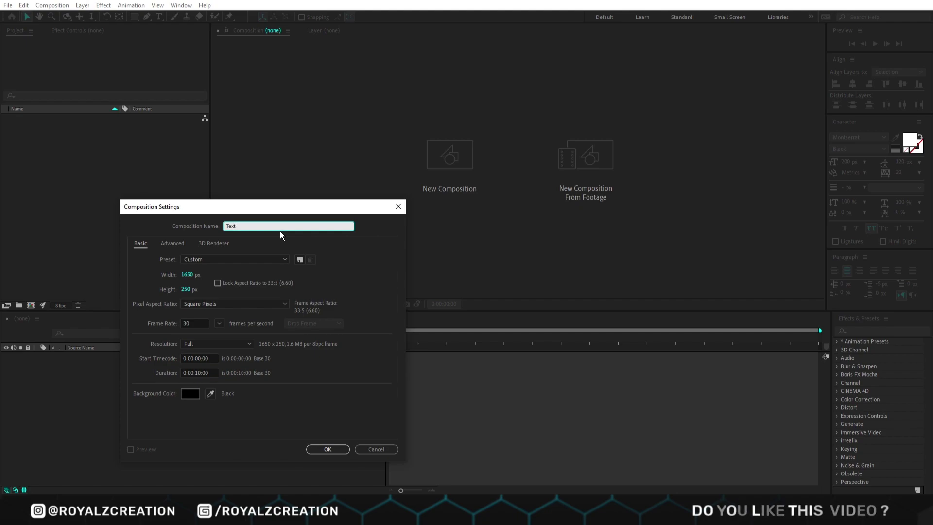
pyautogui.click(311, 446)
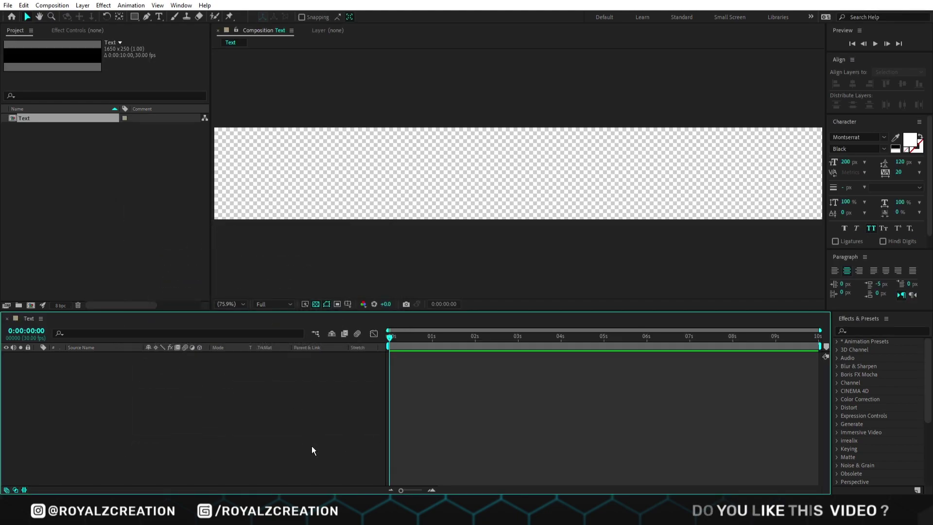
# Type 'Typography' as a text layer and centre it horizontally and vertically
pyautogui.click(159, 20)
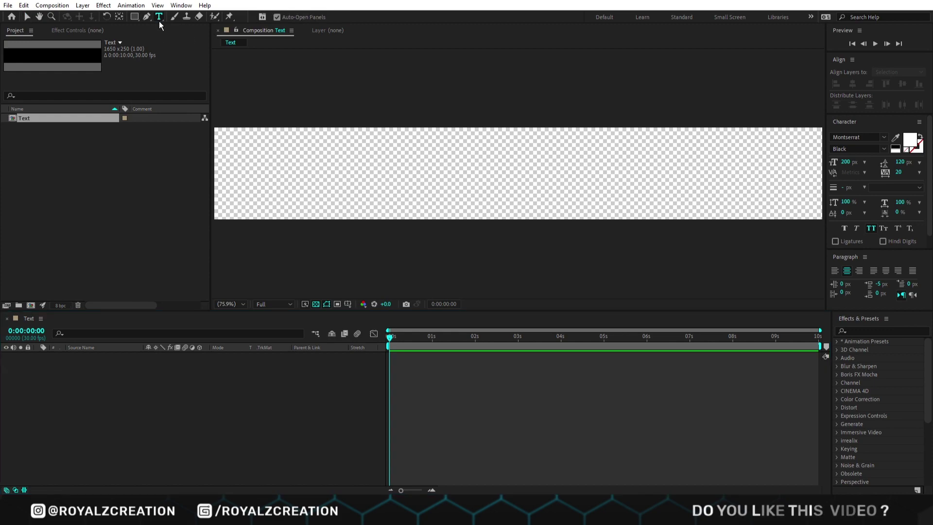
pyautogui.click(336, 172)
pyautogui.write('Typography')
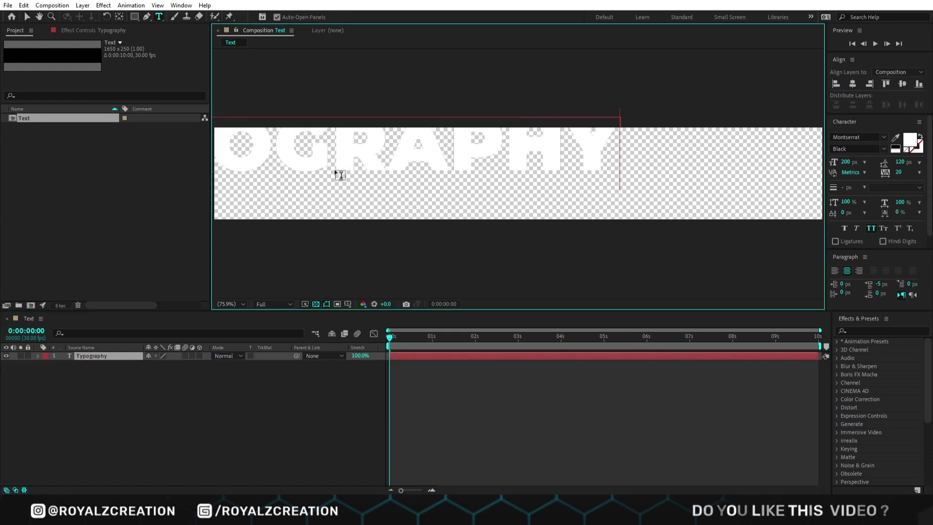
pyautogui.hotkey('ctrl', 'a')
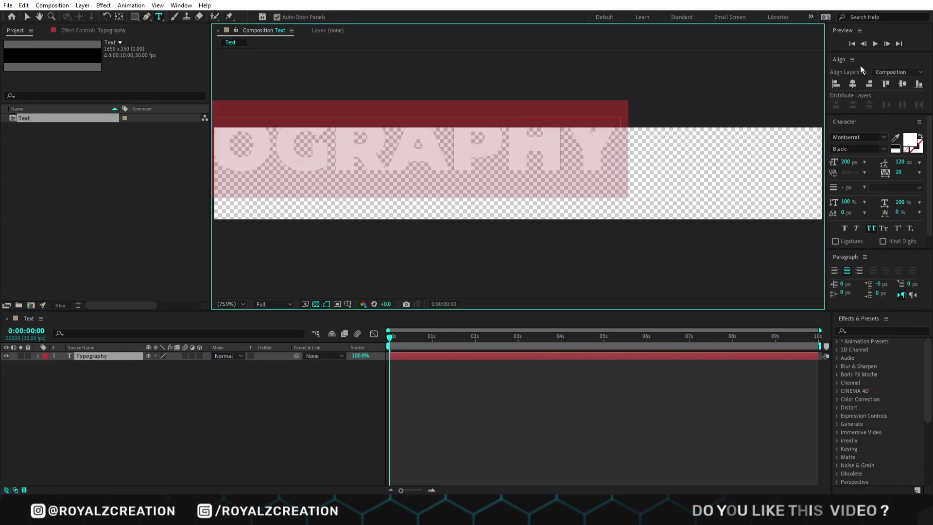
pyautogui.click(852, 84)
pyautogui.click(853, 84)
pyautogui.click(902, 84)
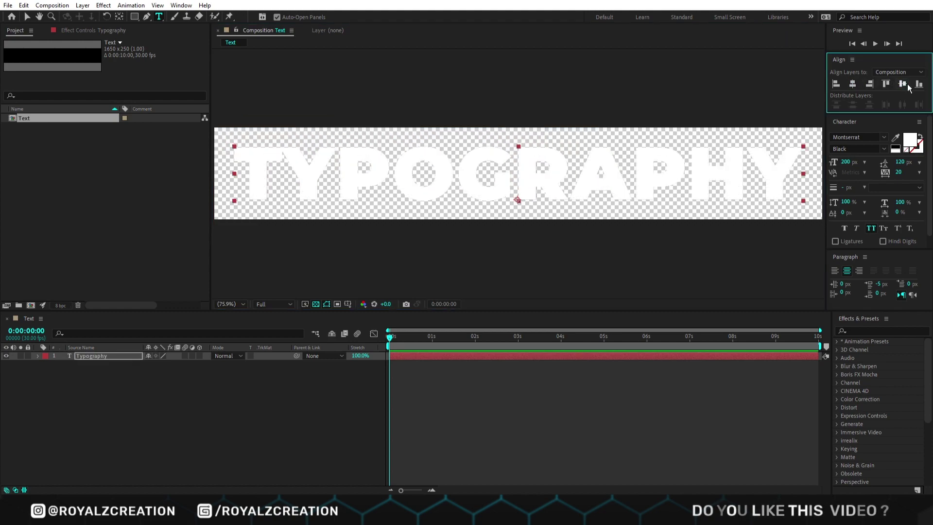
# Turn off the transparency grid to show the black background, clearing selections
pyautogui.click(71, 366)
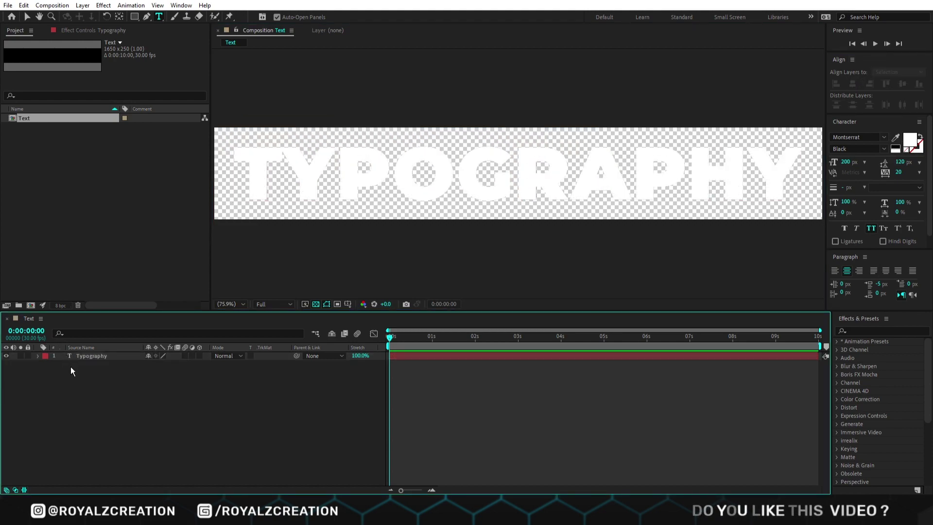
pyautogui.click(316, 304)
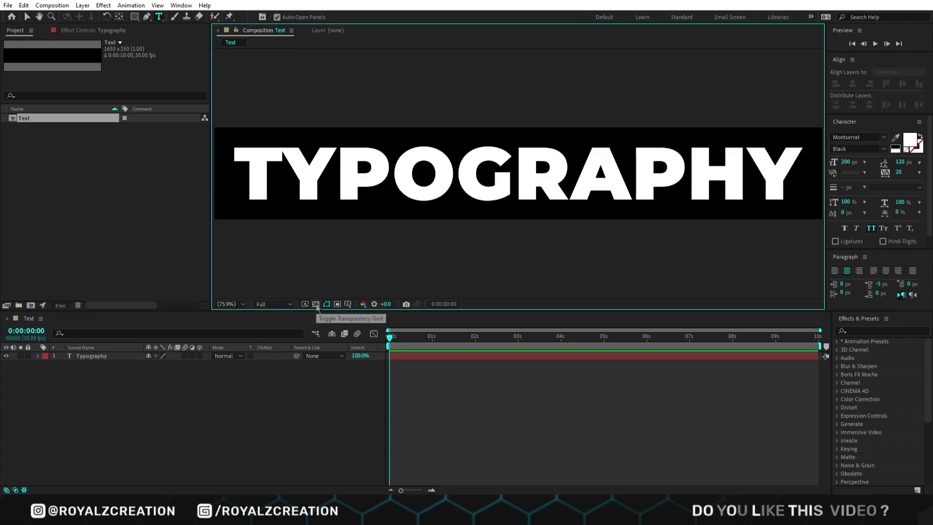
pyautogui.click(43, 259)
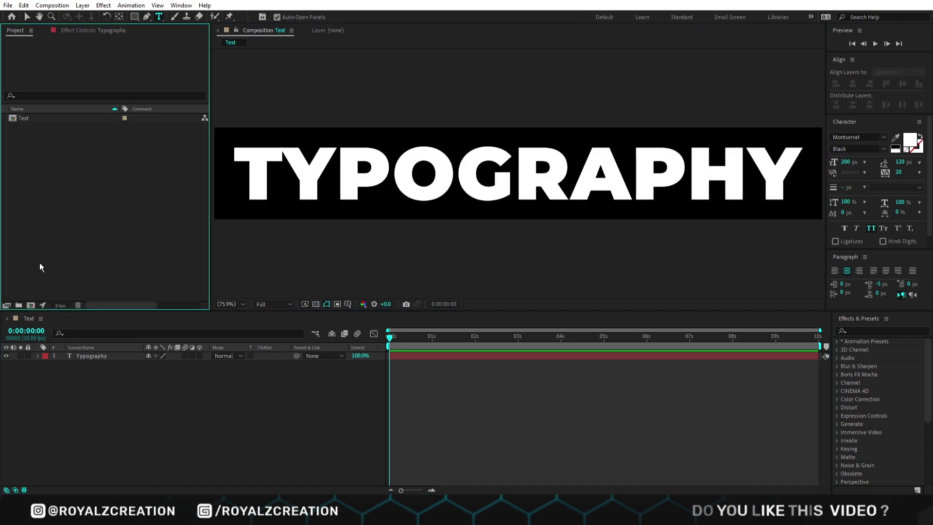
# Create a new composition named Text_Animation with width 3840
pyautogui.click(30, 305)
pyautogui.write('text_animatio')
pyautogui.write('T')
pyautogui.click(188, 275)
pyautogui.write('4')
pyautogui.press('BackSpace')
pyautogui.write('3840')
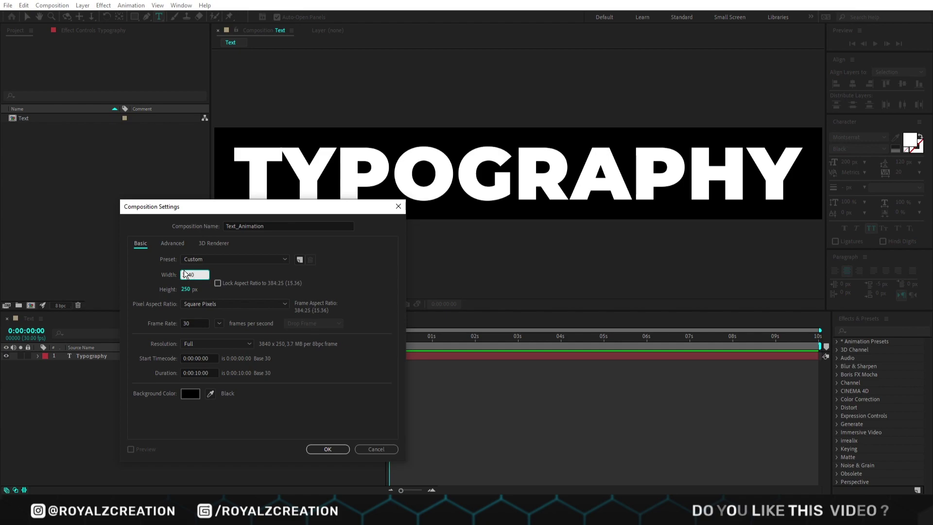
pyautogui.click(326, 448)
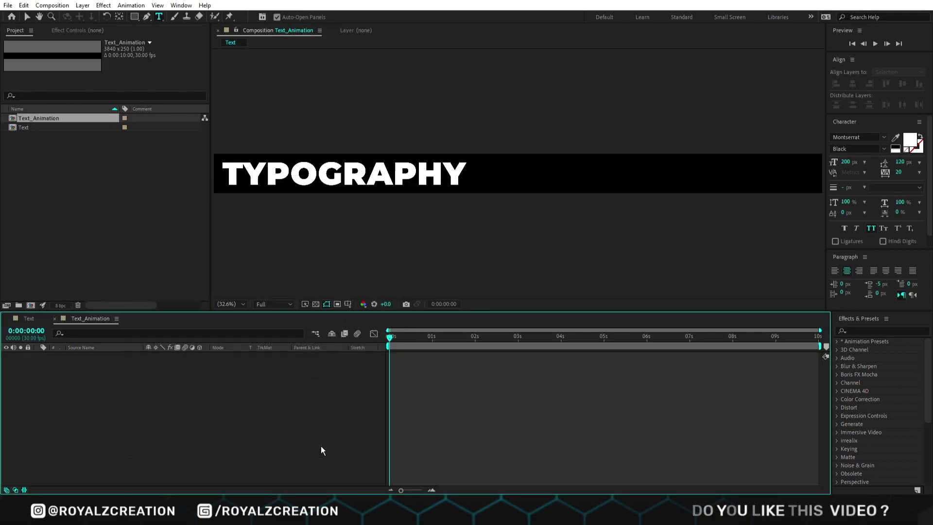
# Nest the Text comp in the timeline and apply CC RepeTile with Expand Right 10000
pyautogui.click(37, 118)
pyautogui.moveTo(40, 120); pyautogui.dragTo(151, 409)
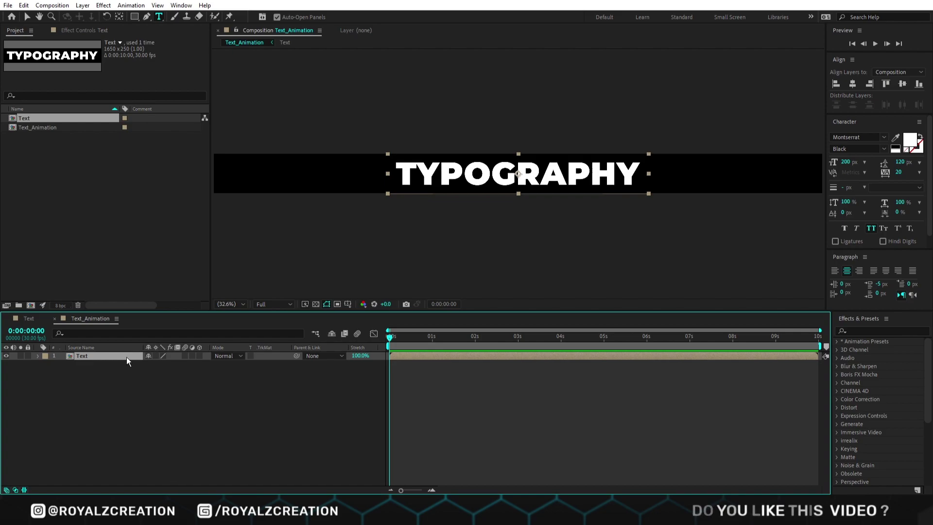
pyautogui.click(869, 330)
pyautogui.write('cc')
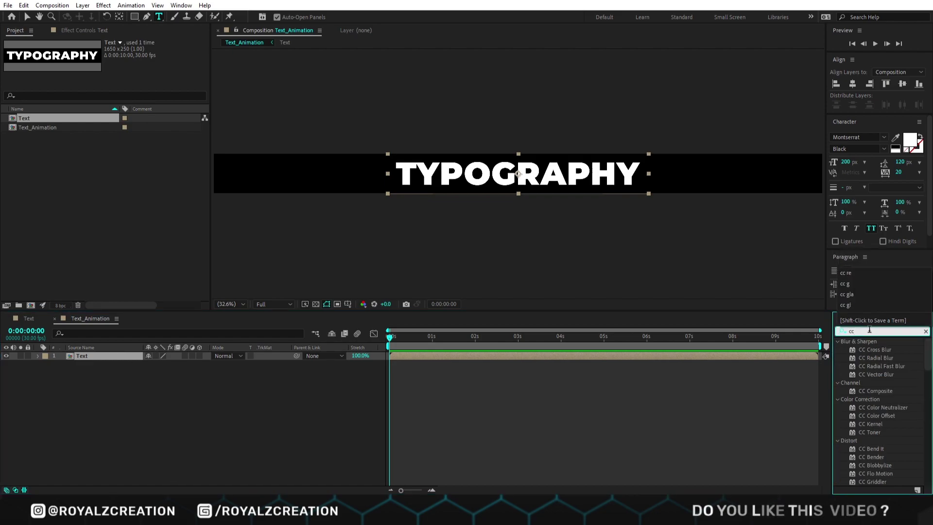
pyautogui.write(' re')
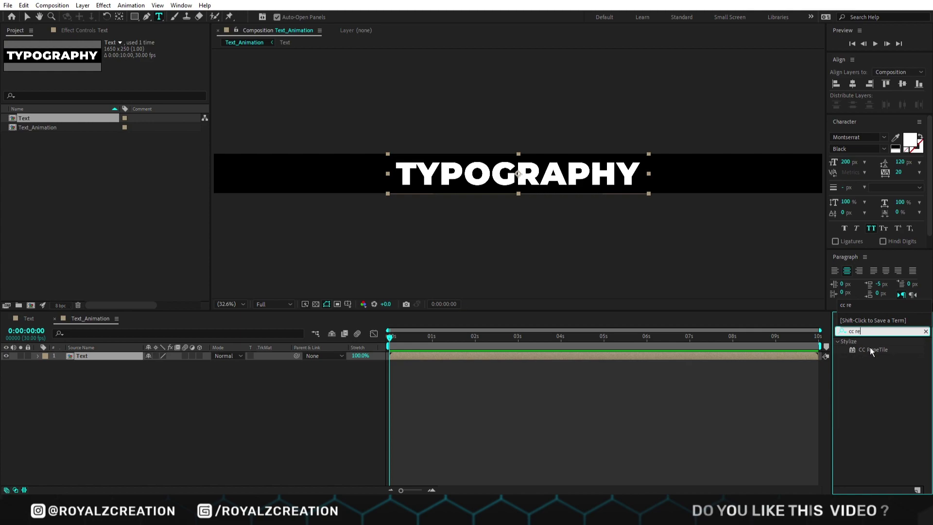
pyautogui.doubleClick(872, 348)
pyautogui.click(115, 59)
pyautogui.write('4000')
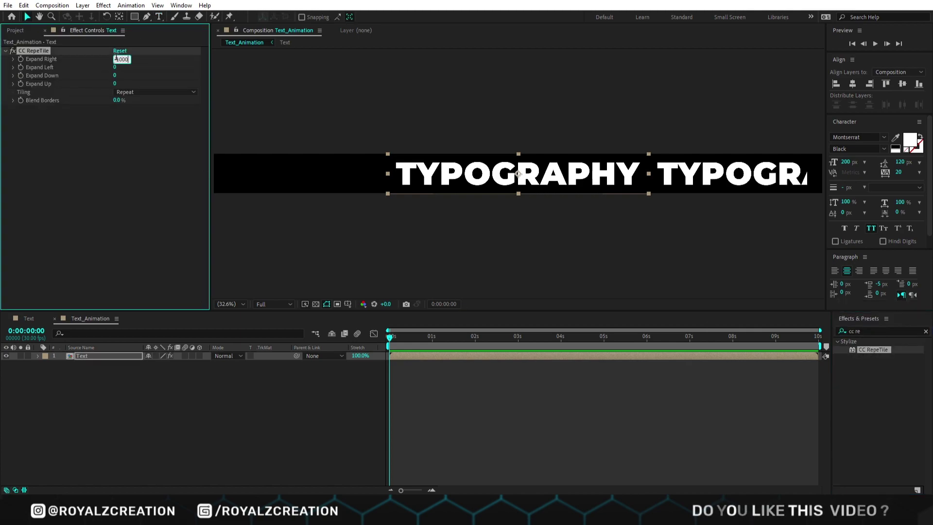
pyautogui.press('Return')
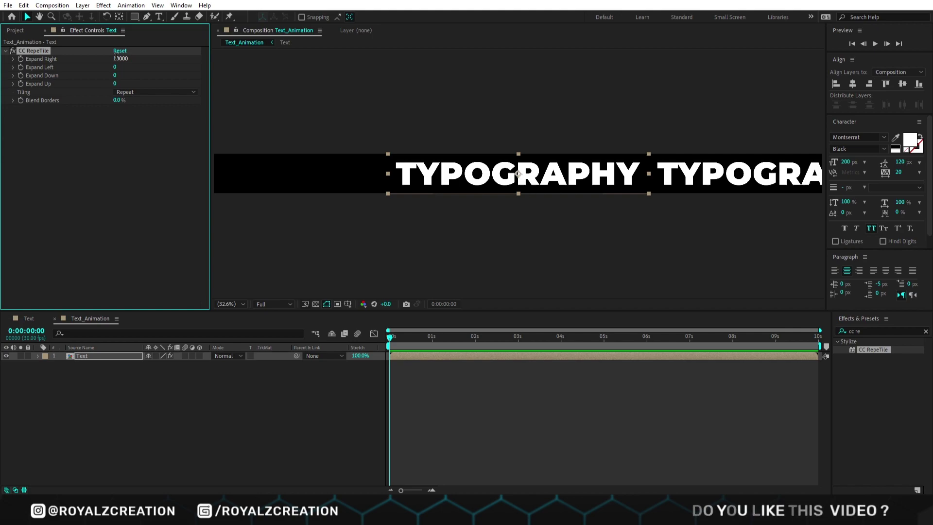
# Align the Text layer to the left edge and show its Position property
pyautogui.click(833, 88)
pyautogui.click(91, 356)
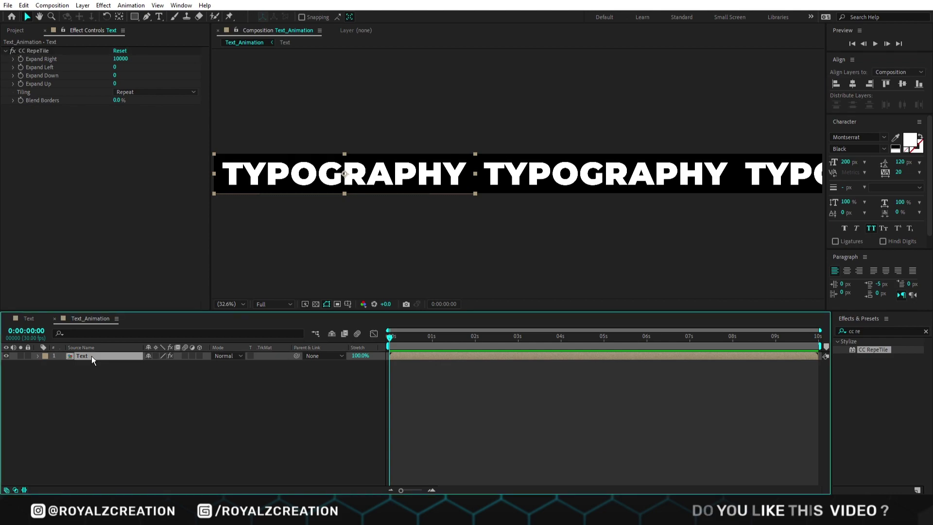
pyautogui.press('p')
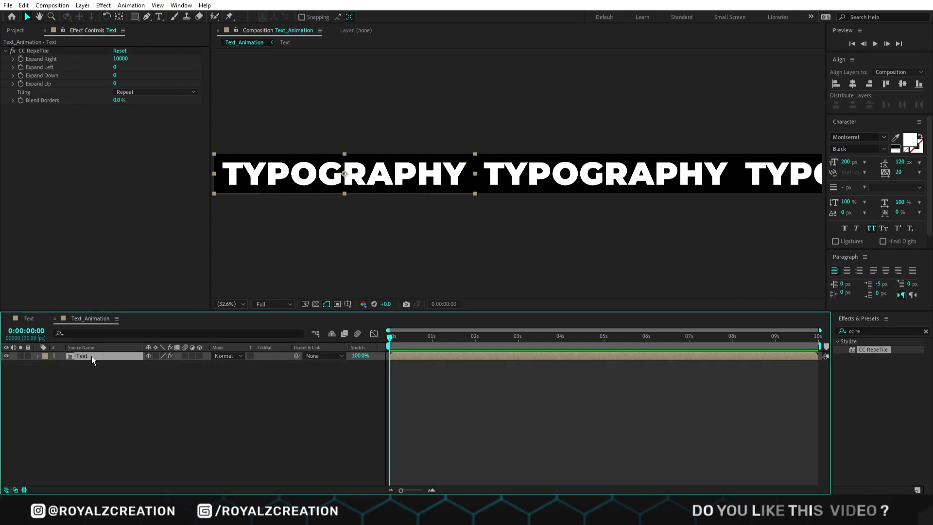
# Keyframe Position X from 825 at 0s to -825 at 9:29, then preview the scroll
pyautogui.click(62, 365)
pyautogui.moveTo(403, 336); pyautogui.dragTo(818, 335)
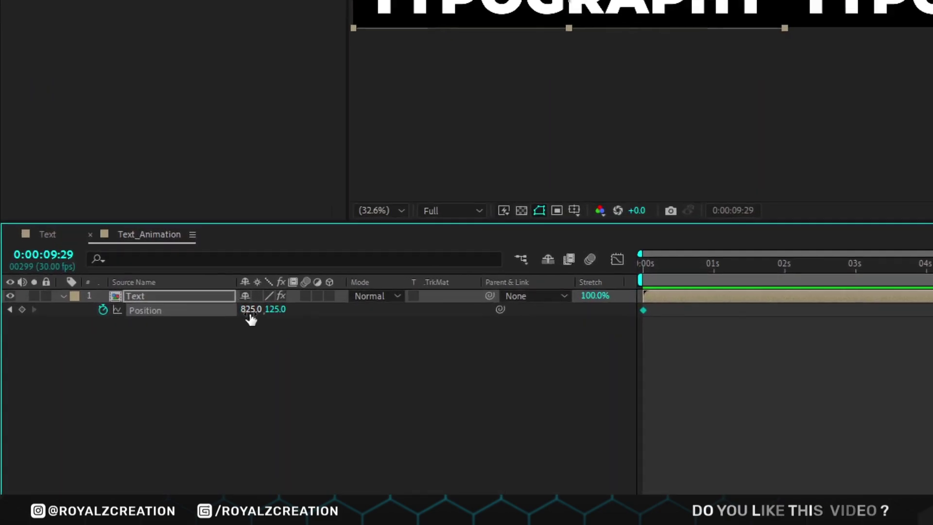
pyautogui.click(153, 362)
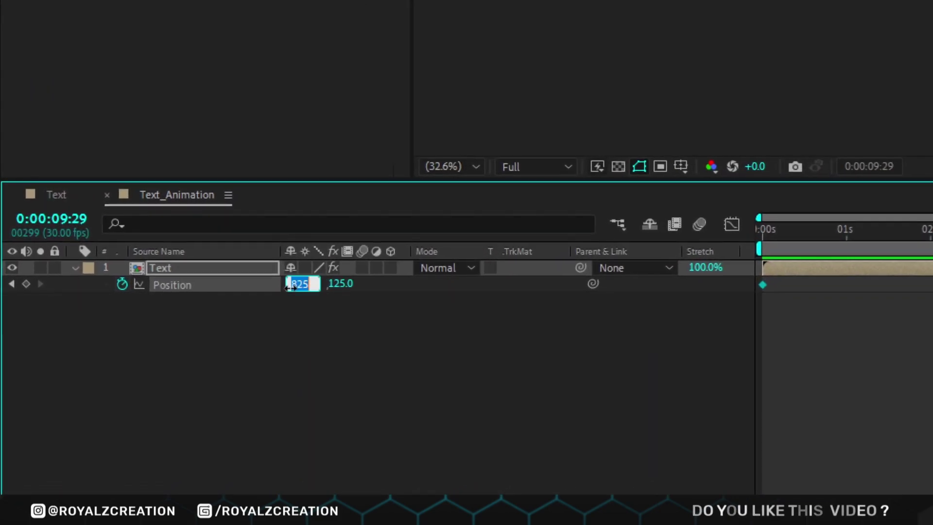
pyautogui.write('-')
pyautogui.press('Return')
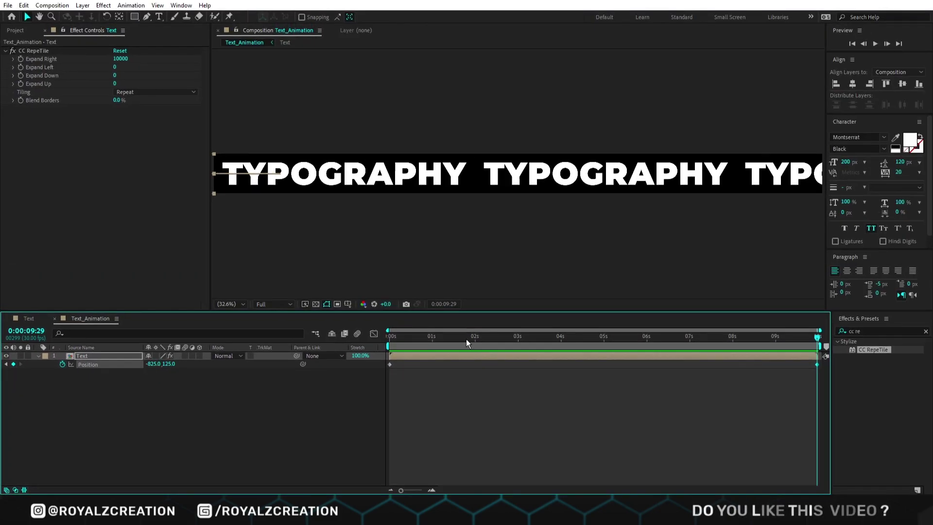
pyautogui.press('space')
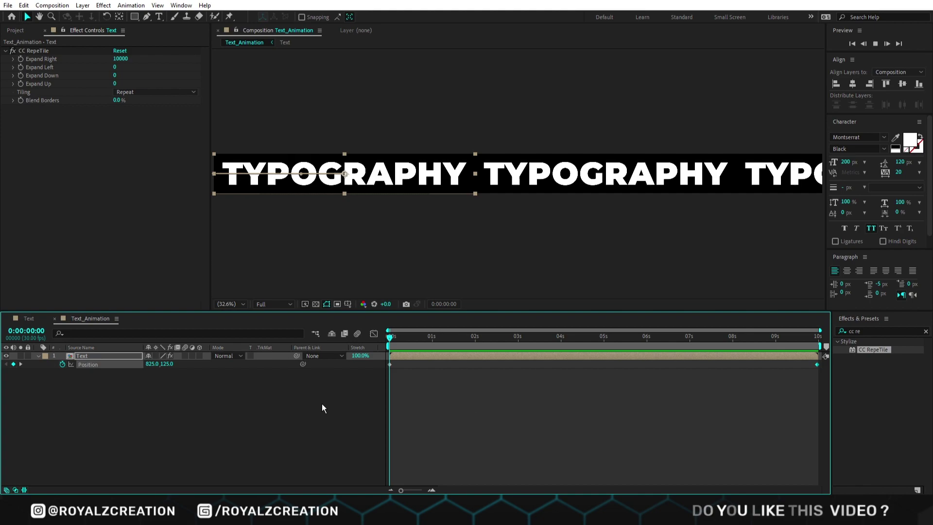
pyautogui.press('space')
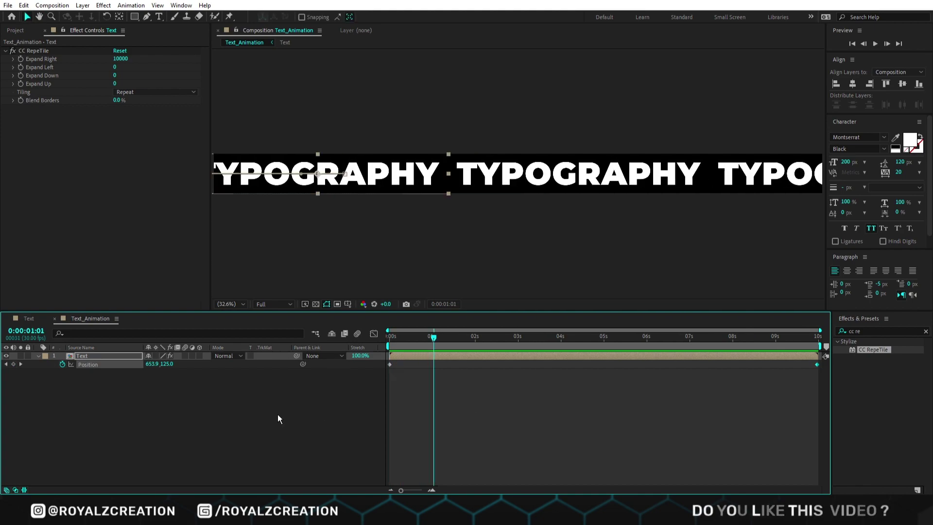
pyautogui.click(278, 415)
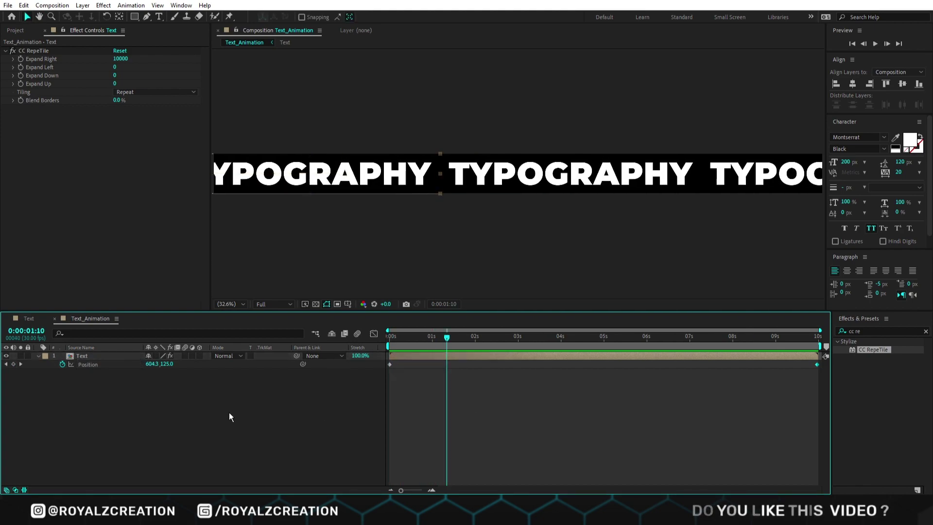
# Add a full-composition rectangle shape layer and turn it into an adjustment layer
pyautogui.doubleClick(138, 16)
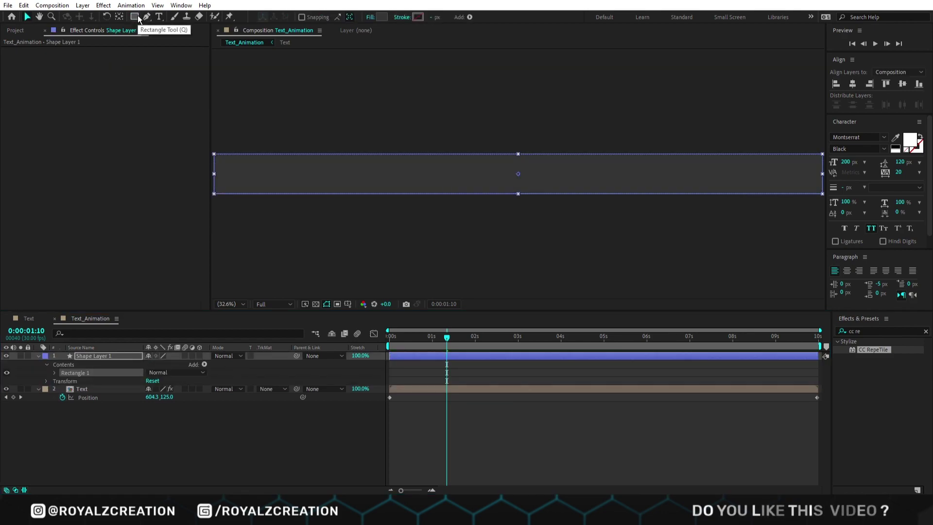
pyautogui.press('F4')
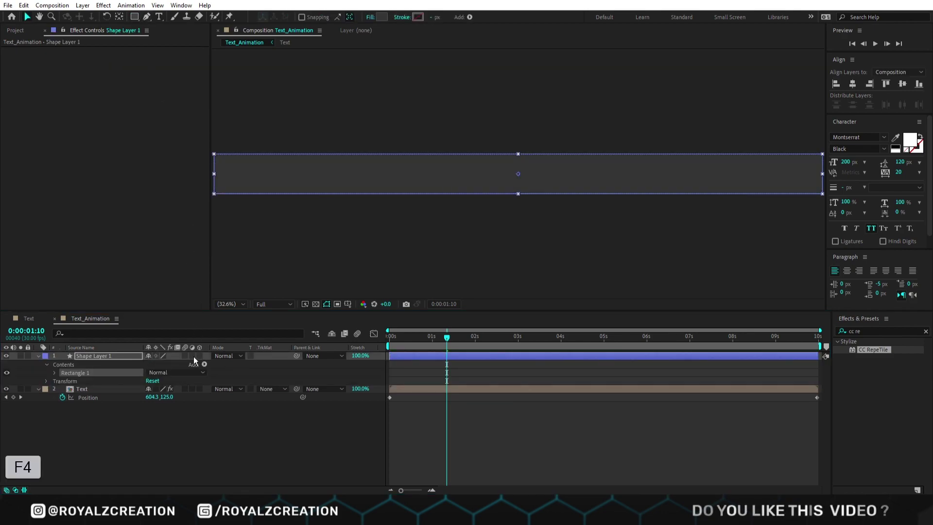
pyautogui.press('F3')
pyautogui.press('F4')
pyautogui.press('F4')
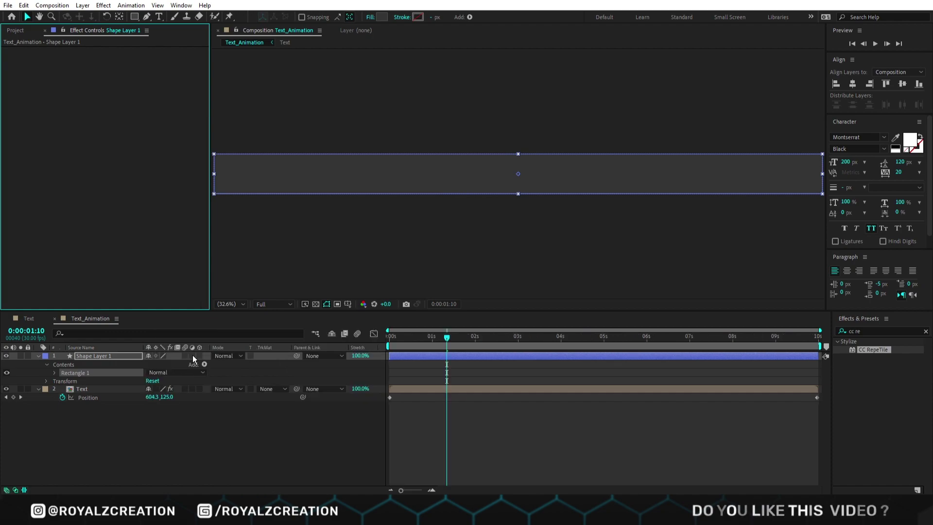
pyautogui.click(192, 355)
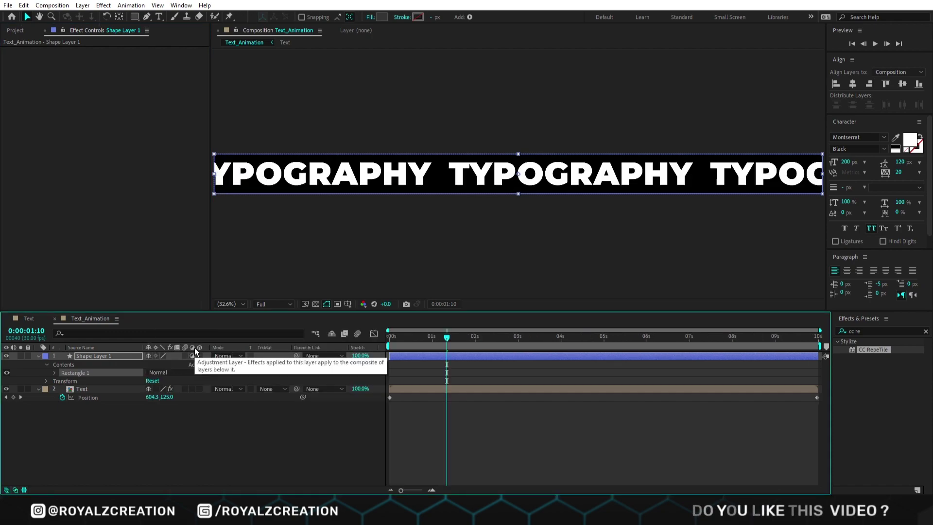
# Apply Wave Warp to the shape layer with Smooth Noise as the wave type
pyautogui.click(852, 330)
pyautogui.hotkey('ctrl', 'a')
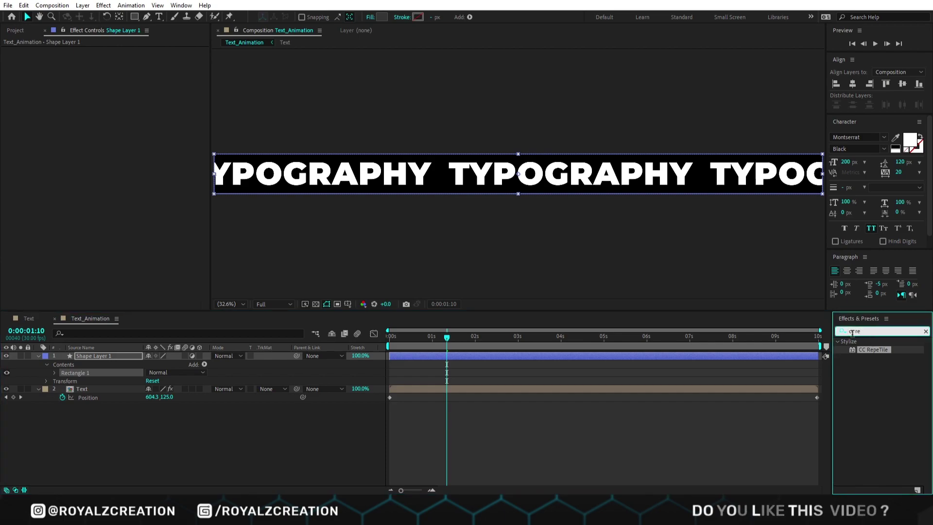
pyautogui.write('wave')
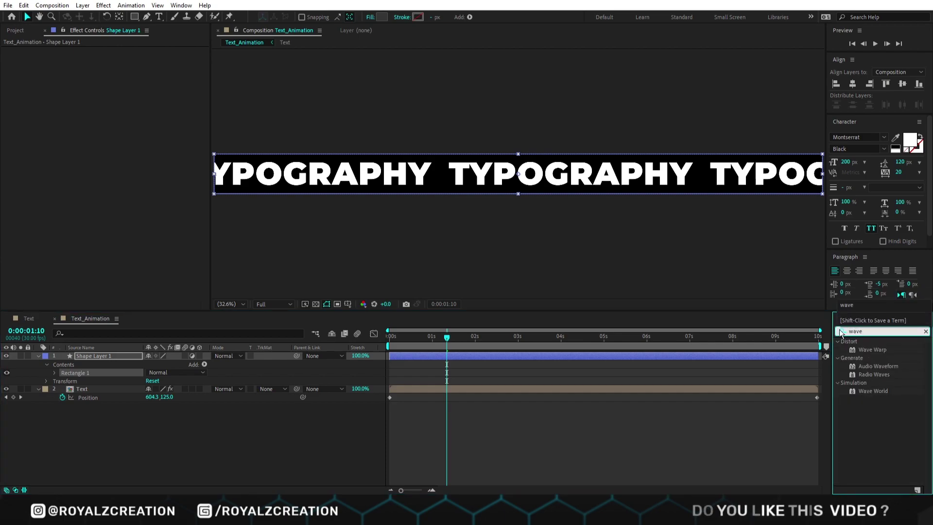
pyautogui.doubleClick(873, 350)
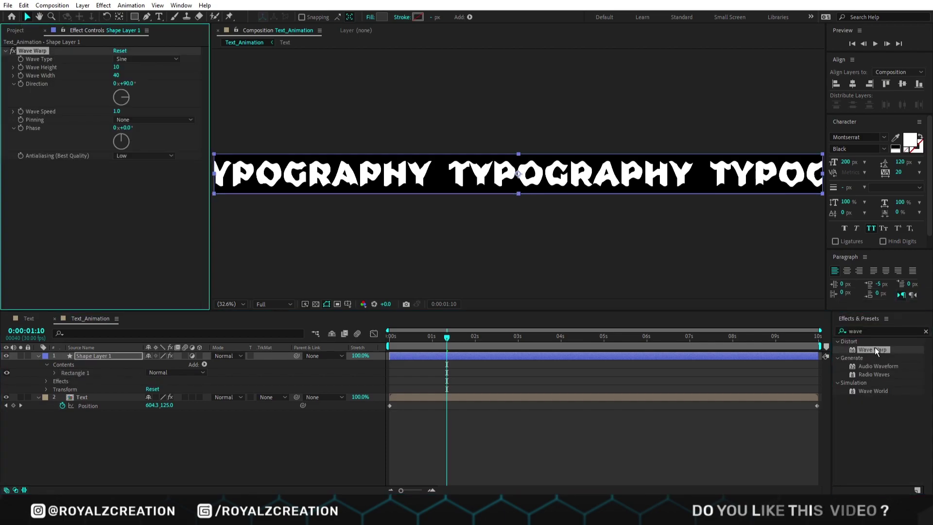
pyautogui.click(146, 58)
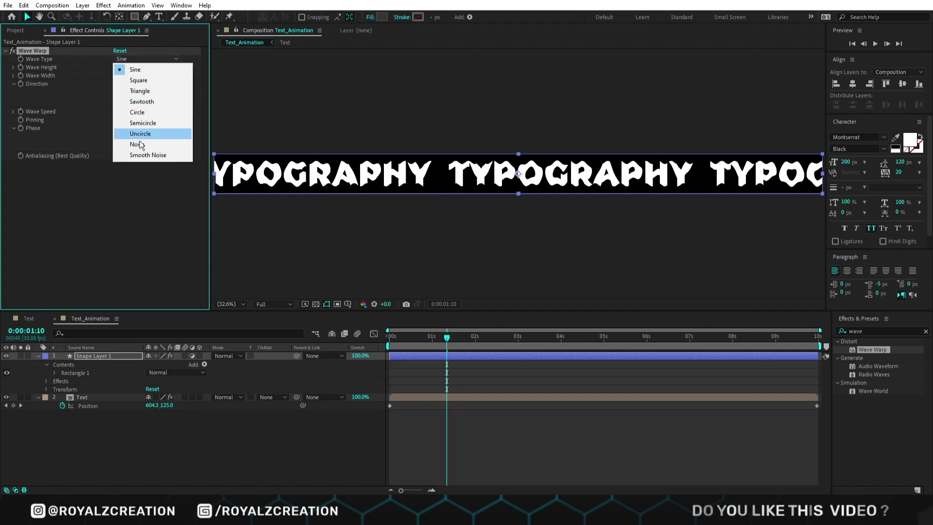
pyautogui.click(149, 155)
# Set wave width 55, direction 0°, speed 0.2 and Medium antialiasing
pyautogui.click(117, 76)
pyautogui.press('Return')
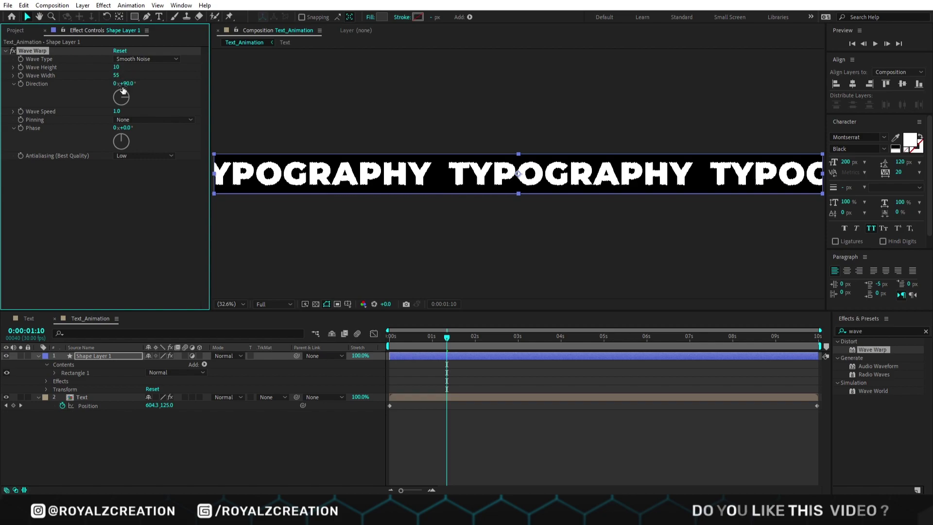
pyautogui.click(129, 84)
pyautogui.press('Return')
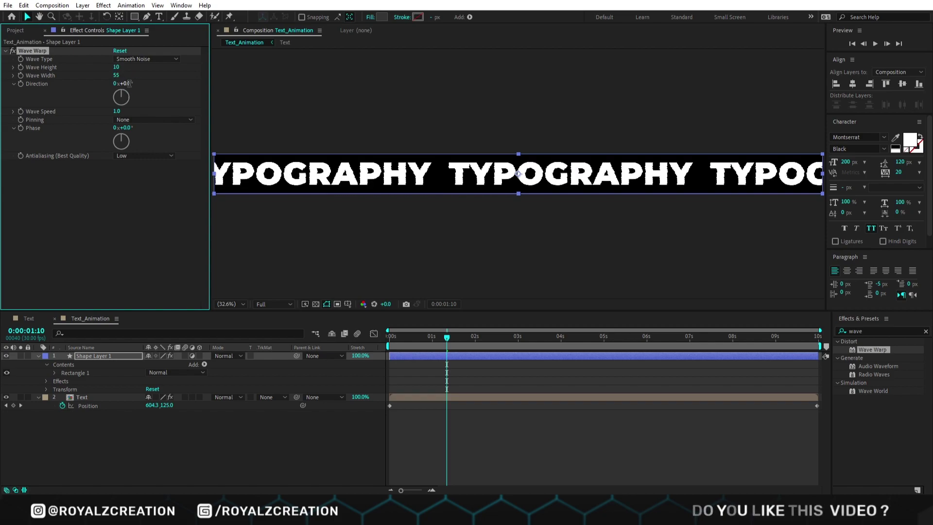
pyautogui.click(116, 111)
pyautogui.write('0.2')
pyautogui.press('Return')
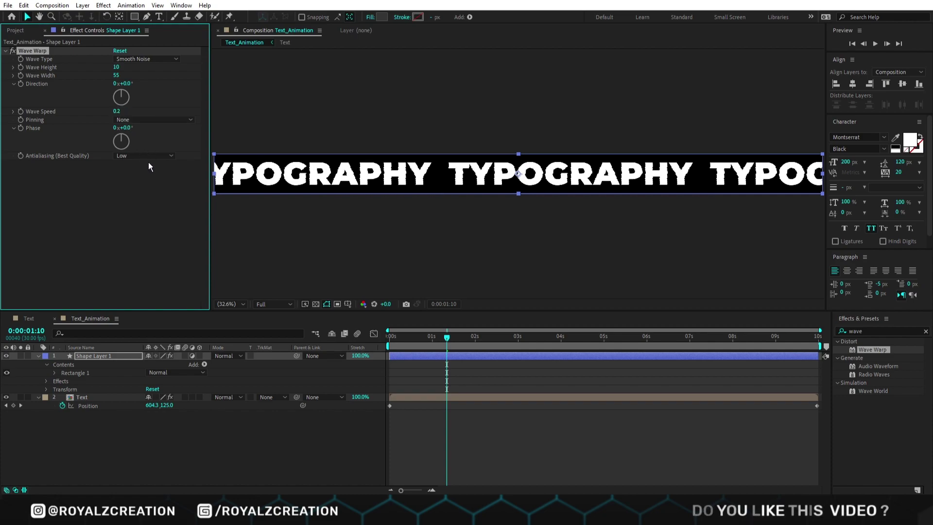
pyautogui.click(154, 156)
pyautogui.click(148, 178)
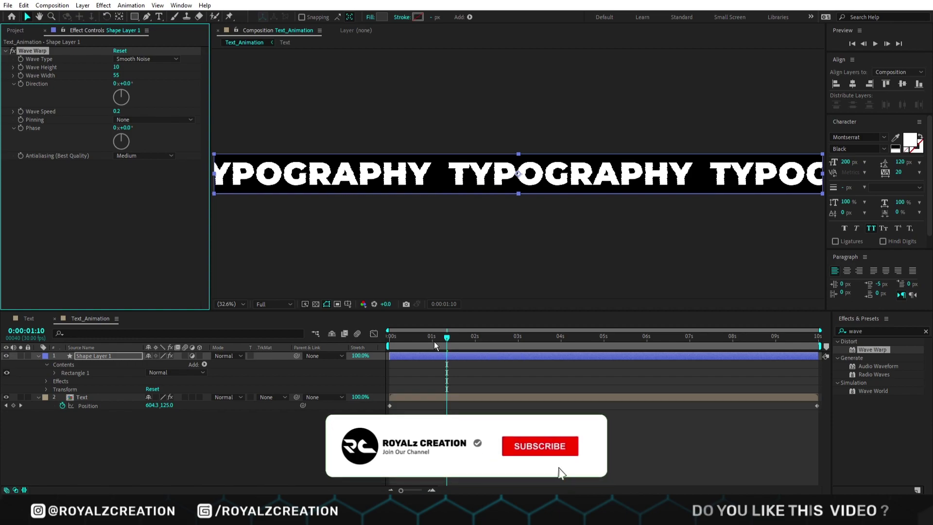
pyautogui.press('Home')
# Preview the wavy scrolling animation, then deselect all layers
pyautogui.press('space')
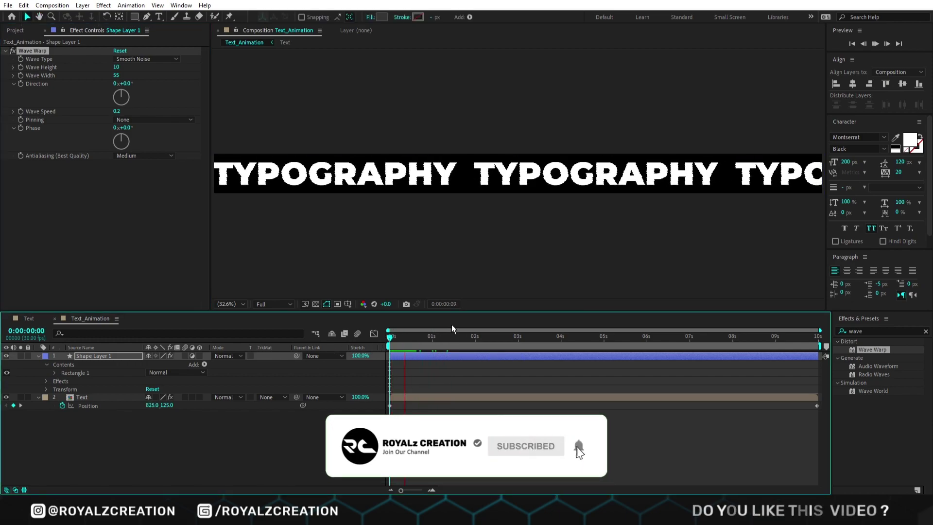
pyautogui.scroll(3, 423, 179)
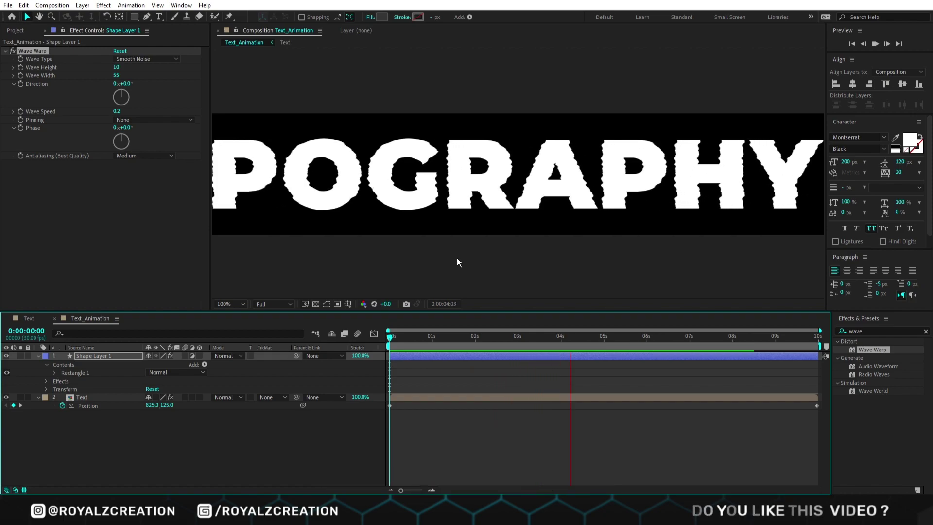
pyautogui.press('space')
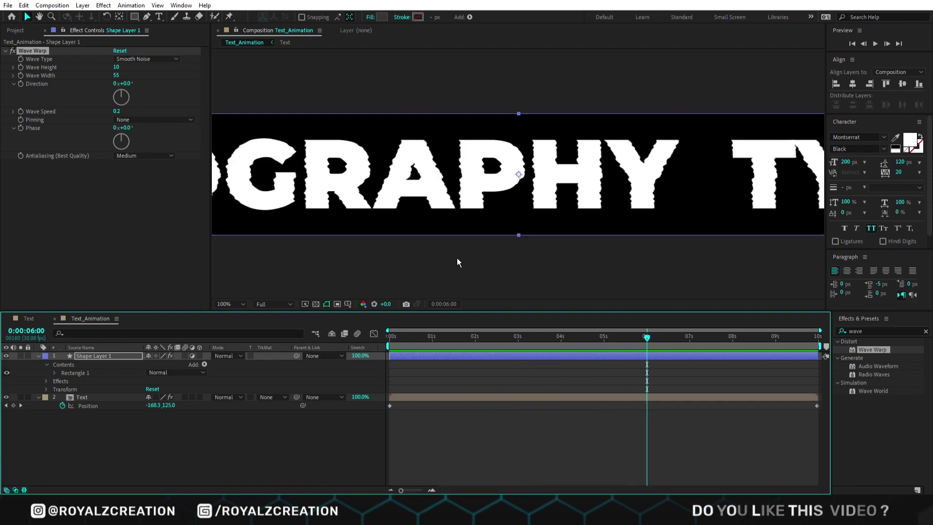
pyautogui.hotkey('ctrl', 'shift', 'a')
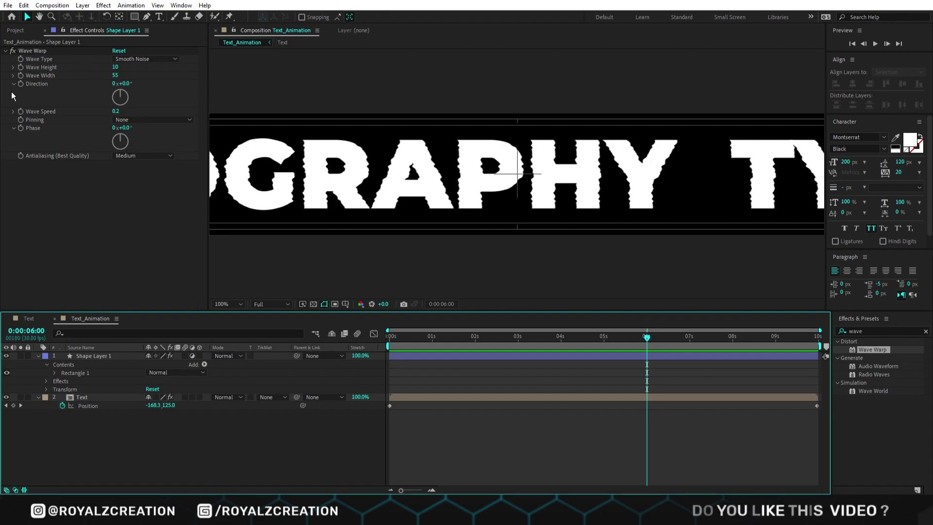
# Create a solid named BG and move it to the bottom of the layer stack
pyautogui.hotkey('ctrl', 'y')
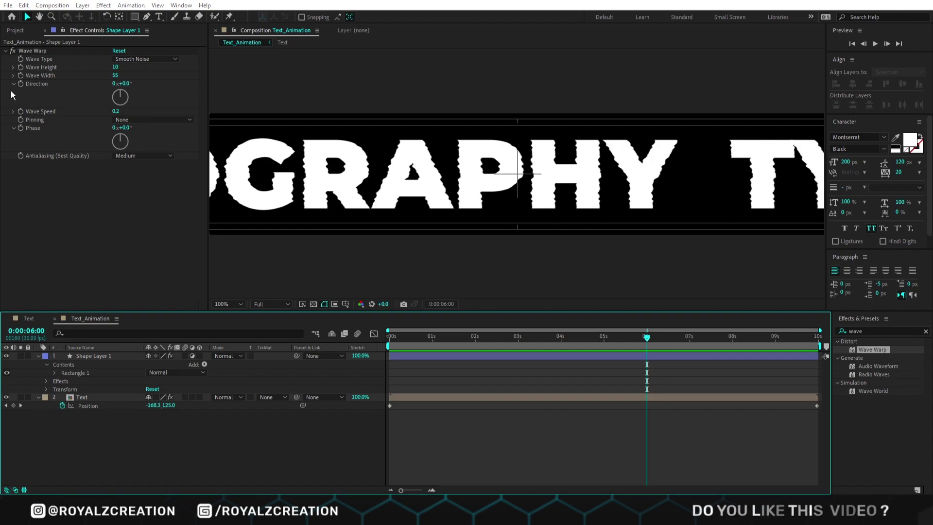
pyautogui.write('BG')
pyautogui.press('Return')
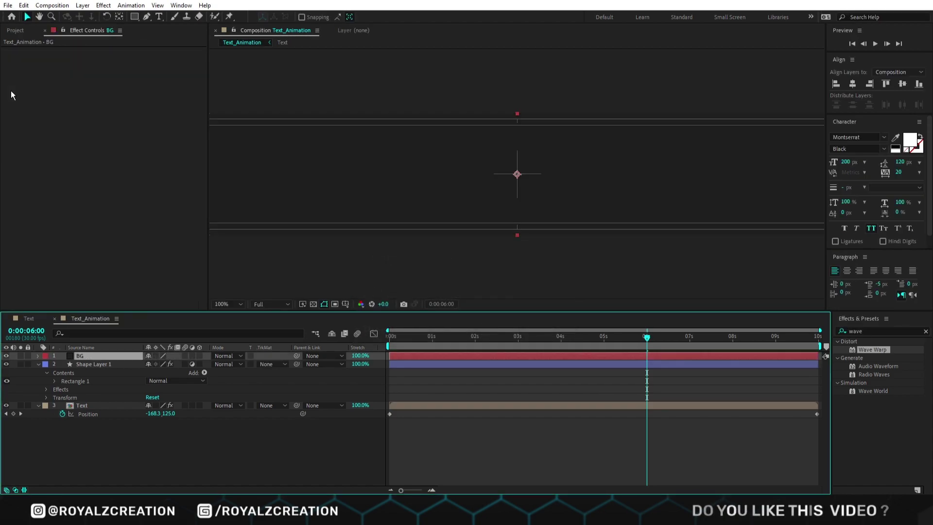
pyautogui.moveTo(113, 355); pyautogui.dragTo(119, 439)
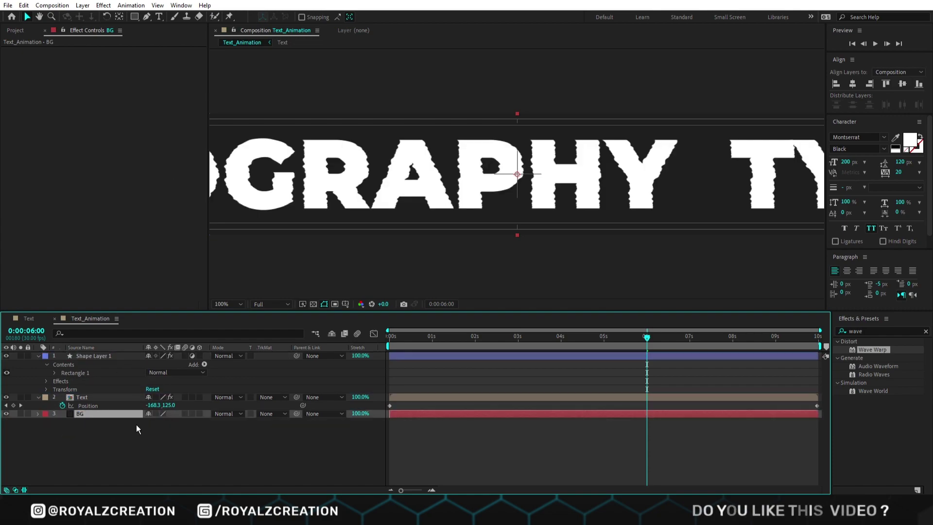
pyautogui.click(168, 435)
# Create the 1920×1080 Main comp, nest Text_Animation in it and make it 3D
pyautogui.click(17, 30)
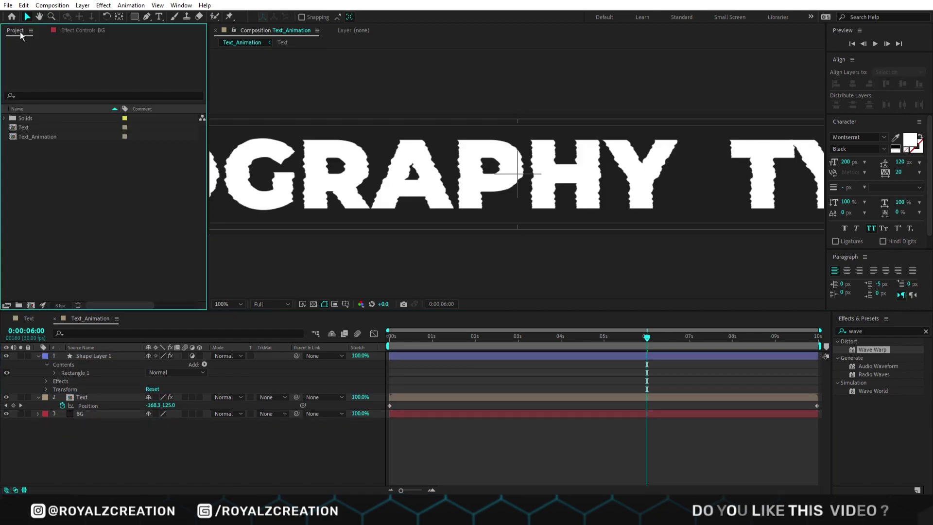
pyautogui.click(31, 305)
pyautogui.write('Main')
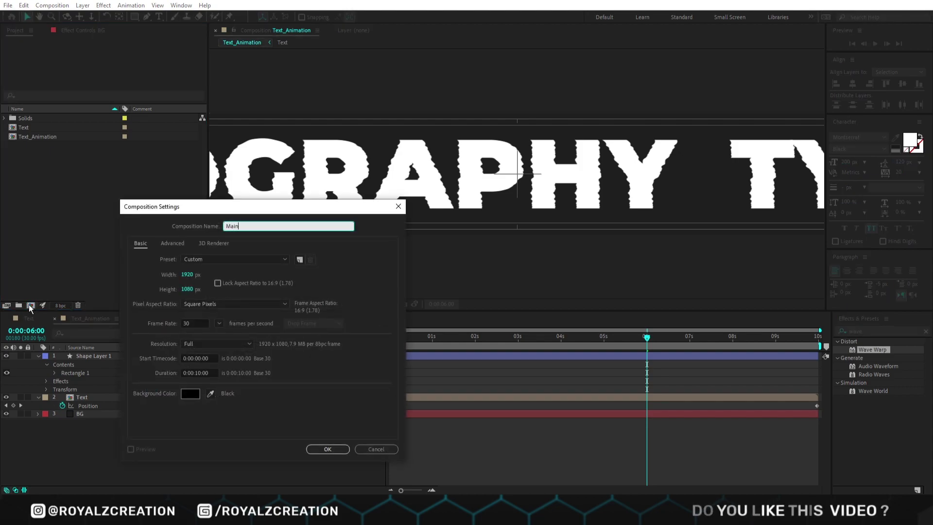
pyautogui.press('Return')
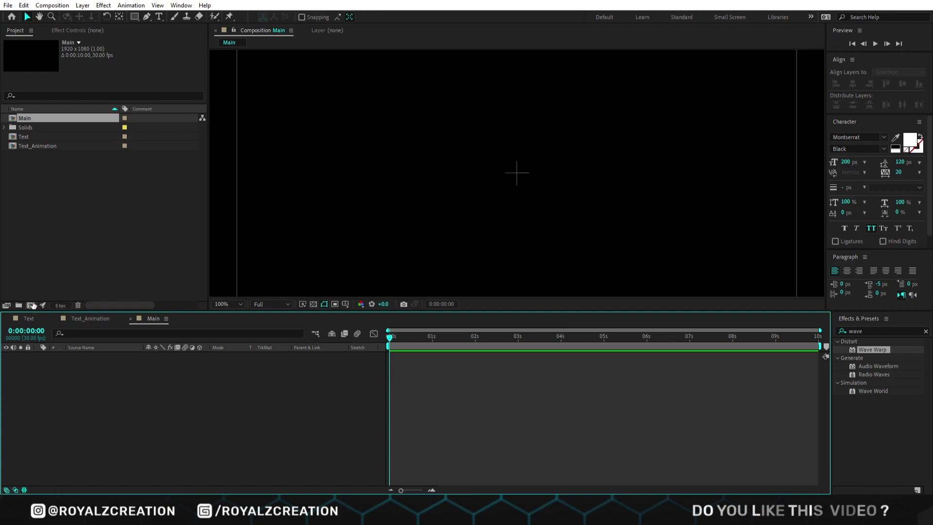
pyautogui.moveTo(42, 145); pyautogui.dragTo(146, 387)
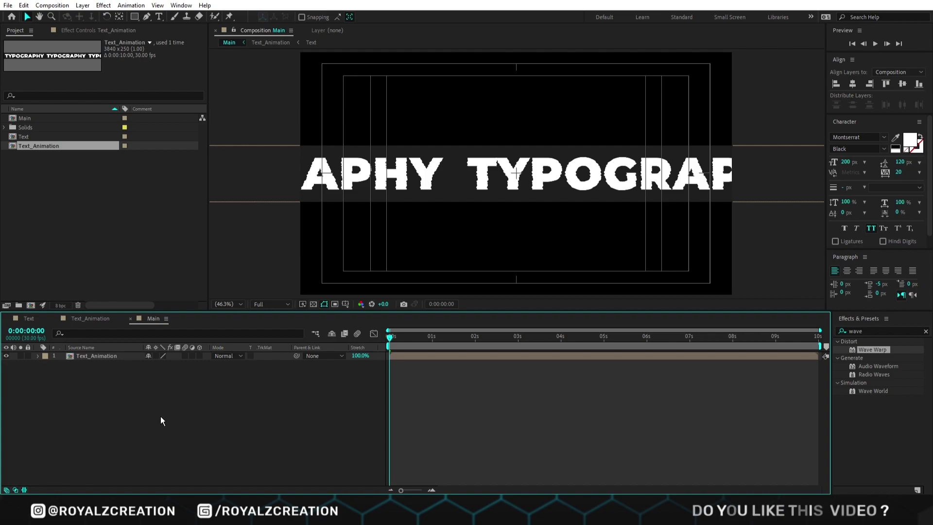
pyautogui.click(199, 356)
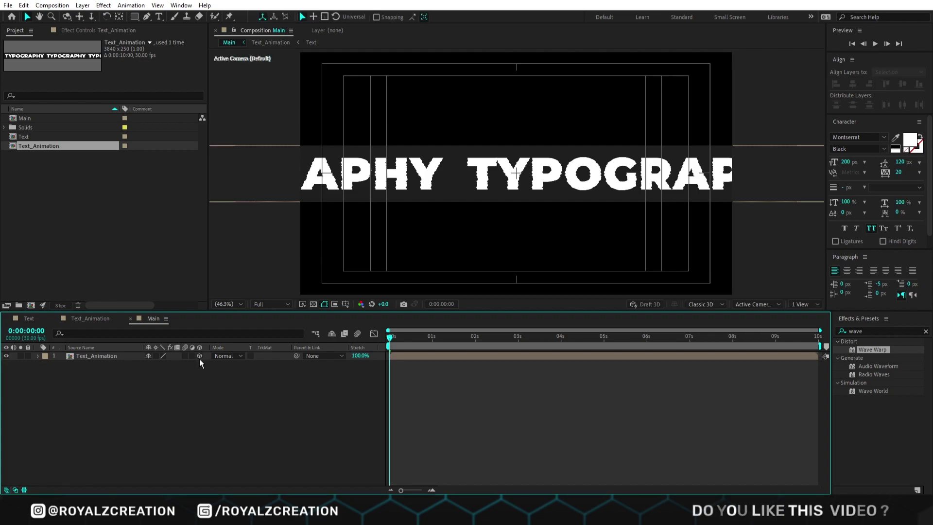
# Add a new Camera 1 layer using the 15mm preset
pyautogui.rightClick(200, 369)
pyautogui.moveTo(272, 376)
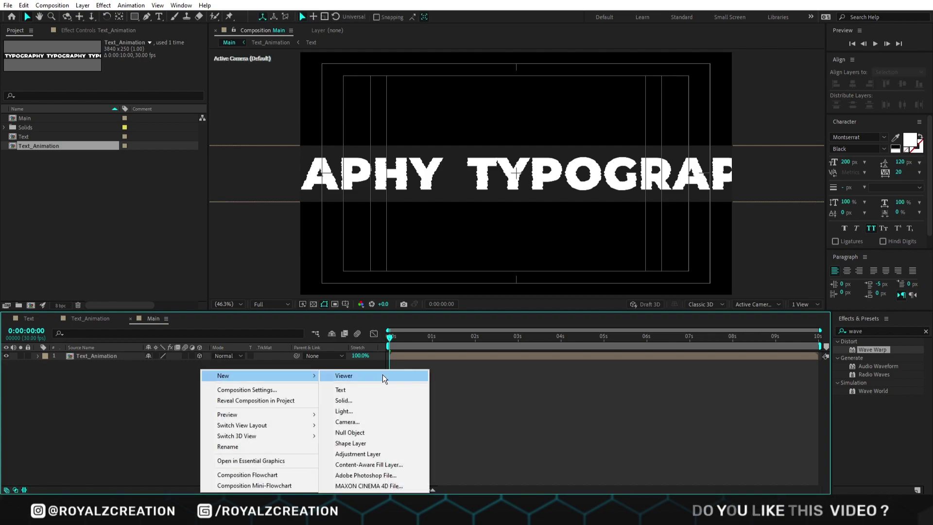
pyautogui.click(399, 420)
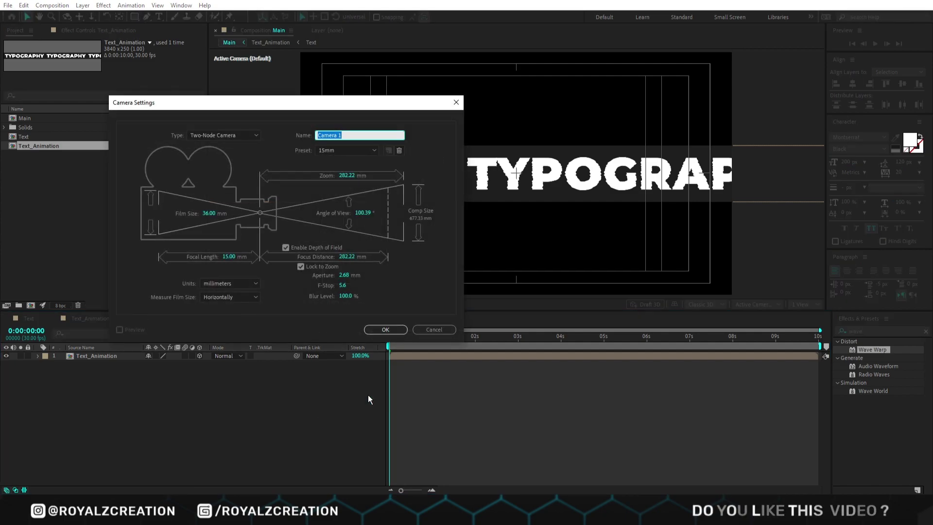
pyautogui.click(340, 148)
pyautogui.click(330, 170)
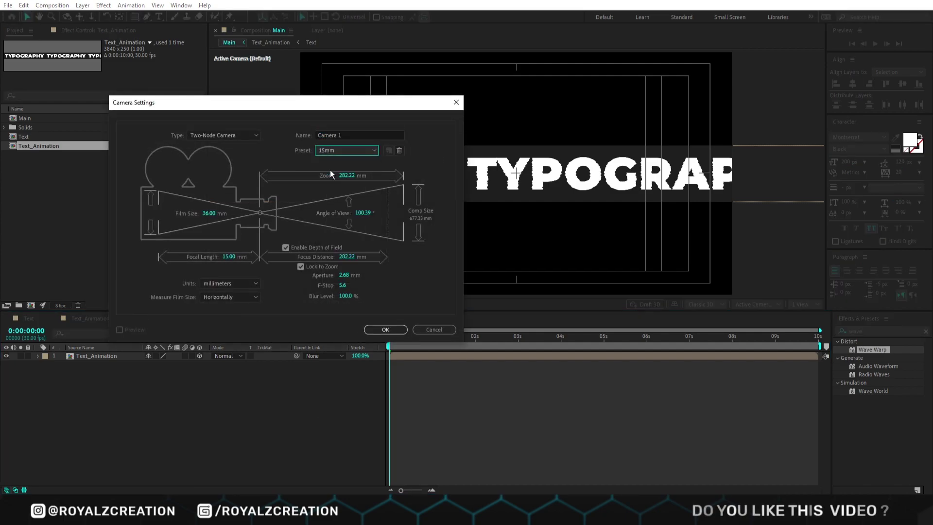
pyautogui.click(377, 329)
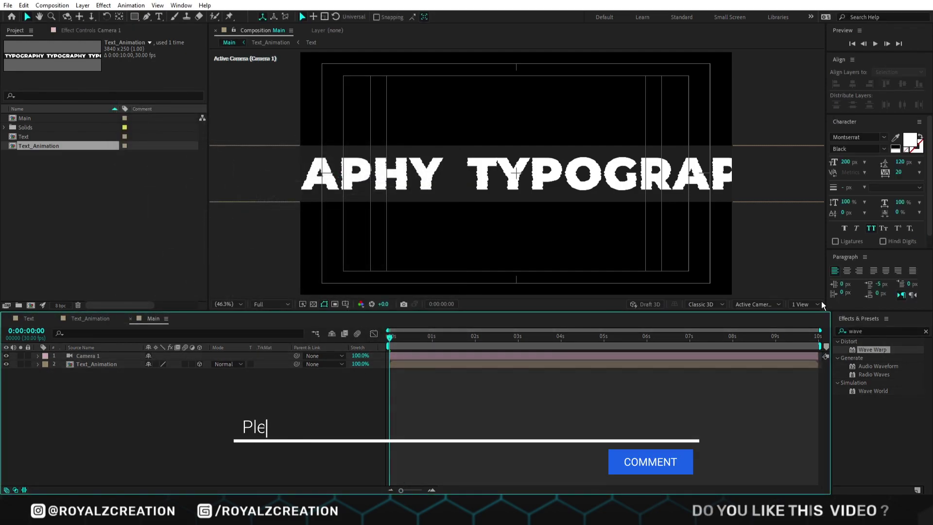
# Split the viewer into two views and enlarge the composition viewer
pyautogui.click(811, 305)
pyautogui.click(809, 325)
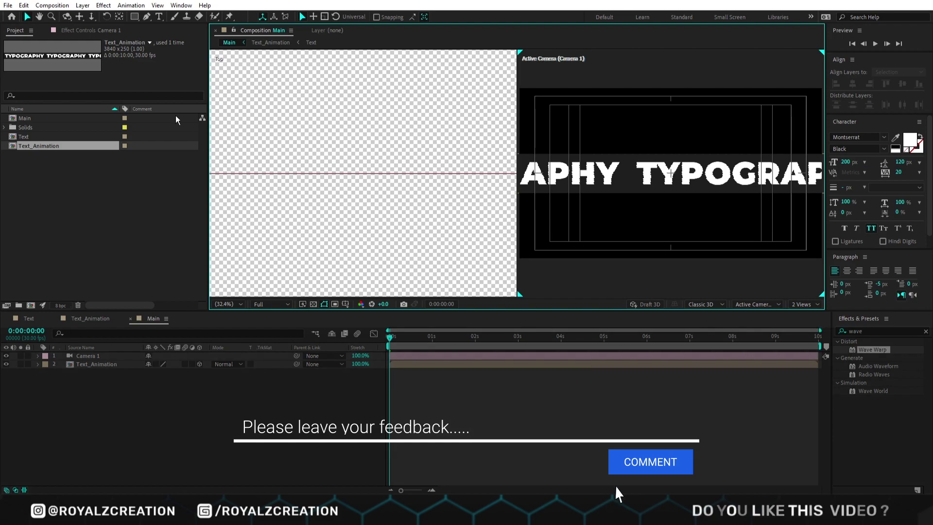
pyautogui.moveTo(208, 108); pyautogui.dragTo(105, 123)
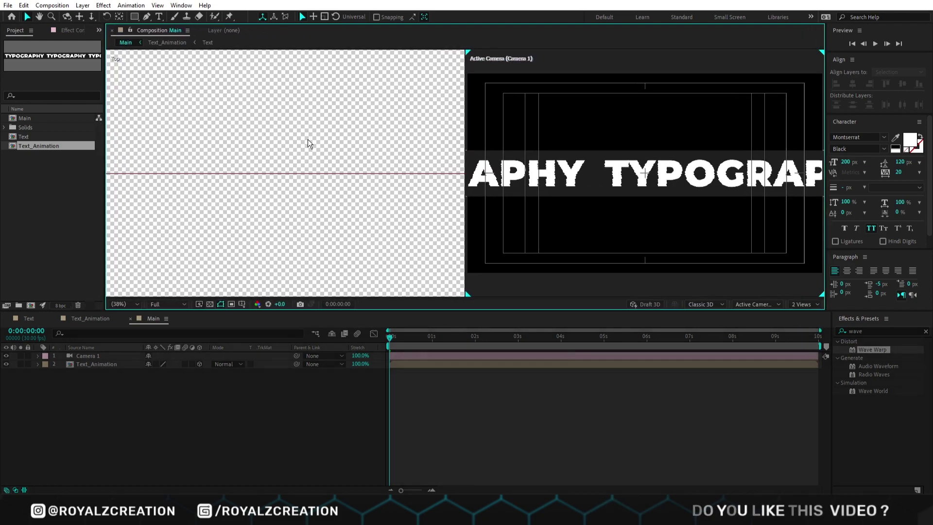
pyautogui.scroll(-5, 311, 146)
pyautogui.scroll(3, 322, 173)
pyautogui.click(242, 304)
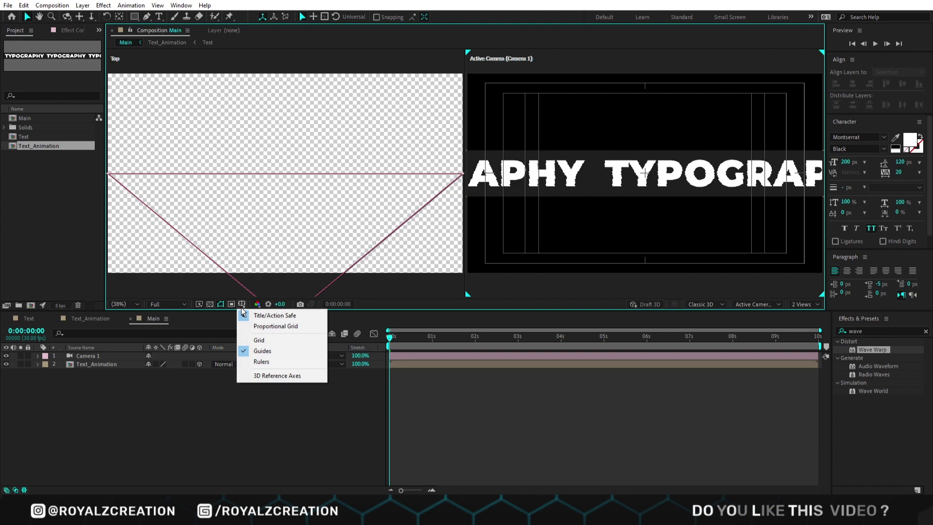
pyautogui.click(242, 432)
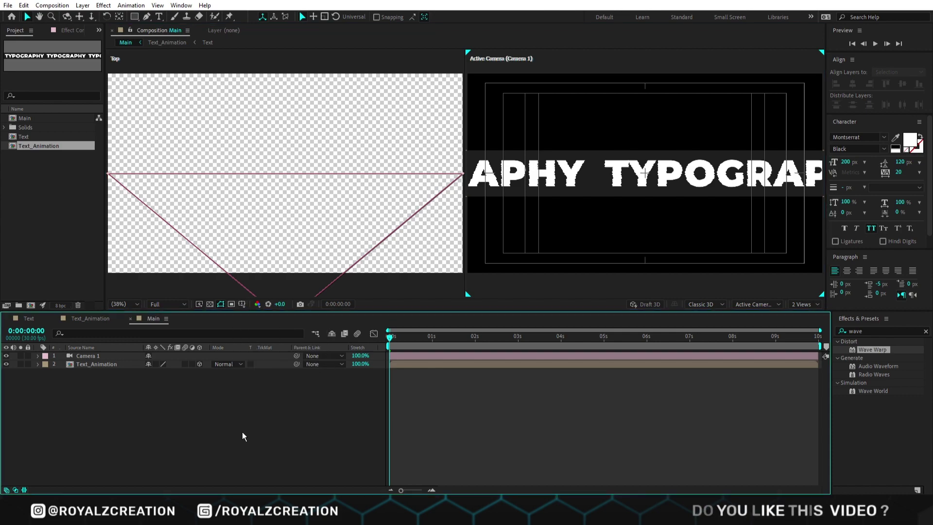
# Twirl open Camera 1's Transform properties
pyautogui.click(97, 355)
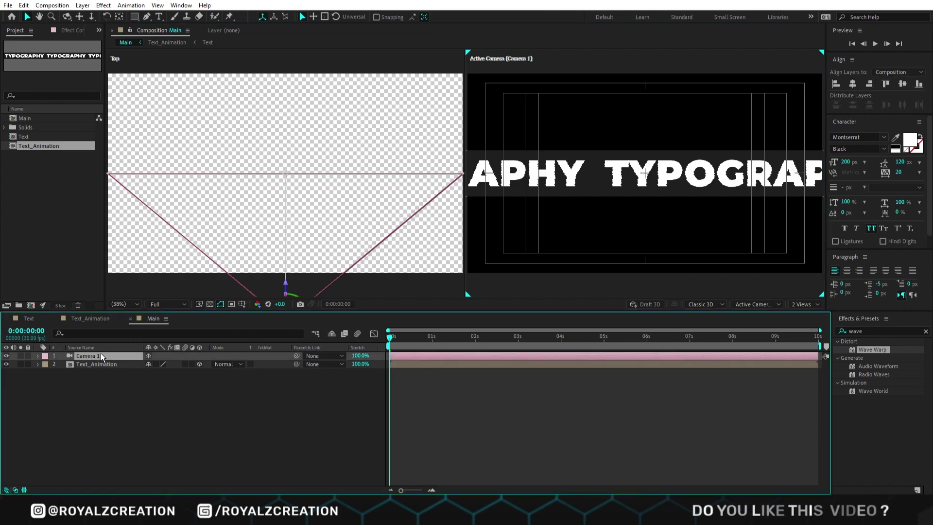
pyautogui.click(37, 356)
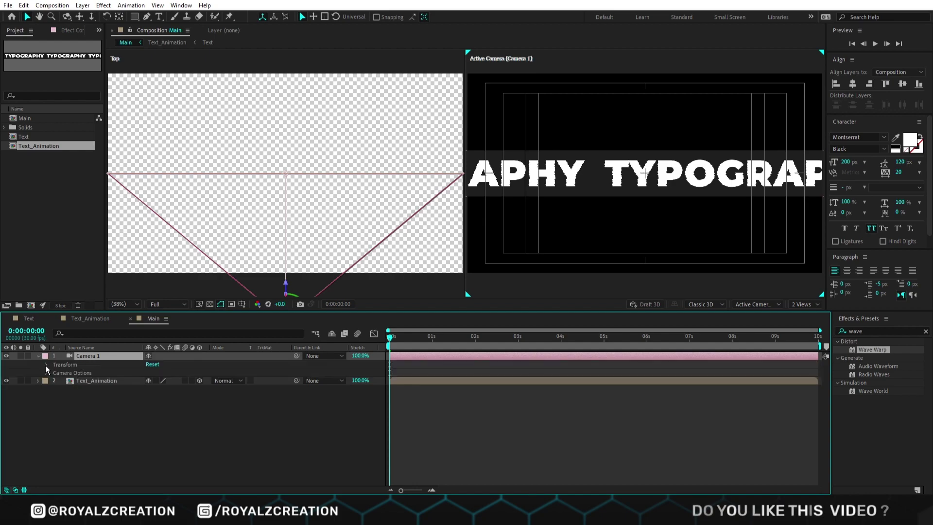
pyautogui.click(47, 364)
# Set Camera 1's Point of Interest X and Y to 0
pyautogui.click(166, 372)
pyautogui.write('0')
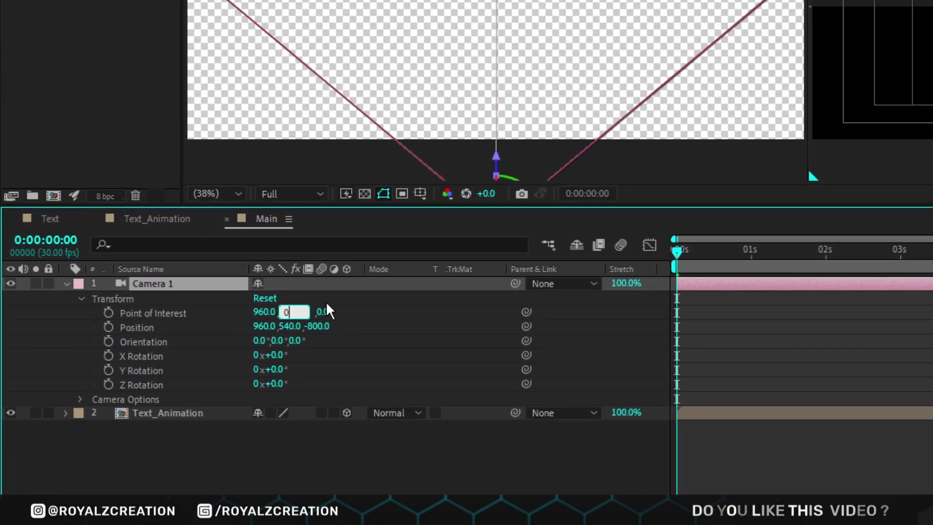
pyautogui.press('Return')
pyautogui.click(261, 312)
pyautogui.write('0')
pyautogui.press('Return')
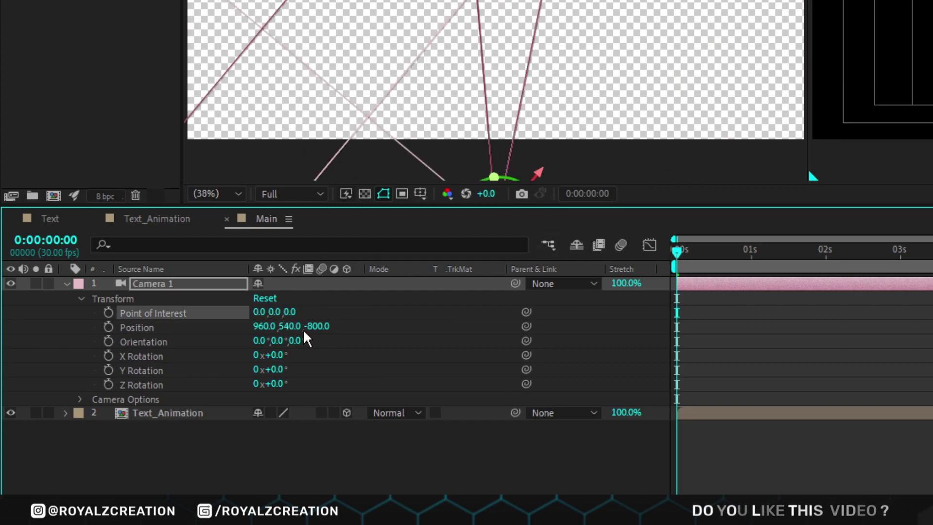
# Set Camera 1's Position X and Y to 0, giving 0, 0, -800
pyautogui.click(290, 326)
pyautogui.write('0')
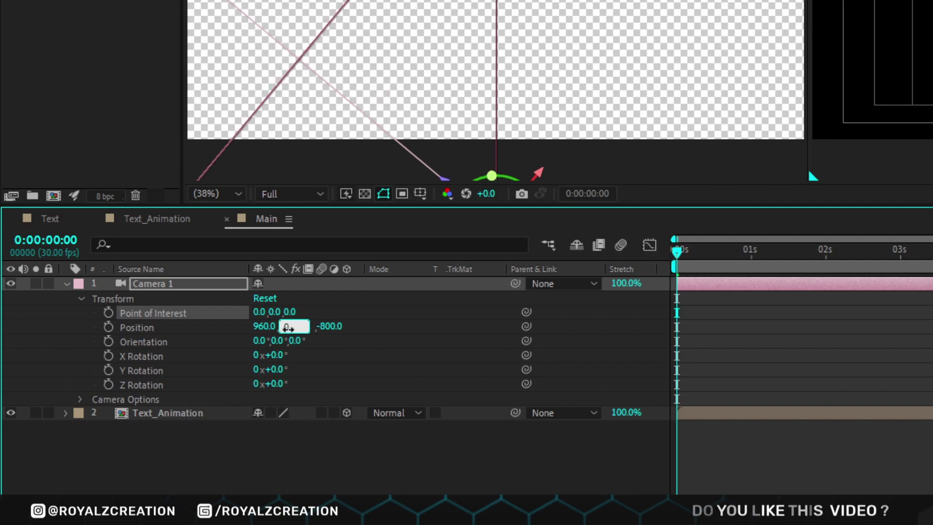
pyautogui.press('Return')
pyautogui.click(262, 326)
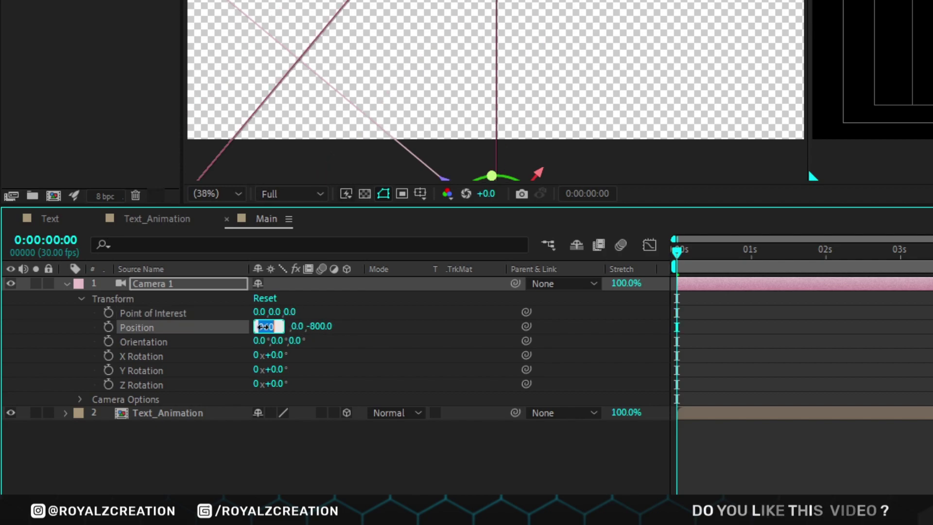
pyautogui.write('0')
pyautogui.press('Return')
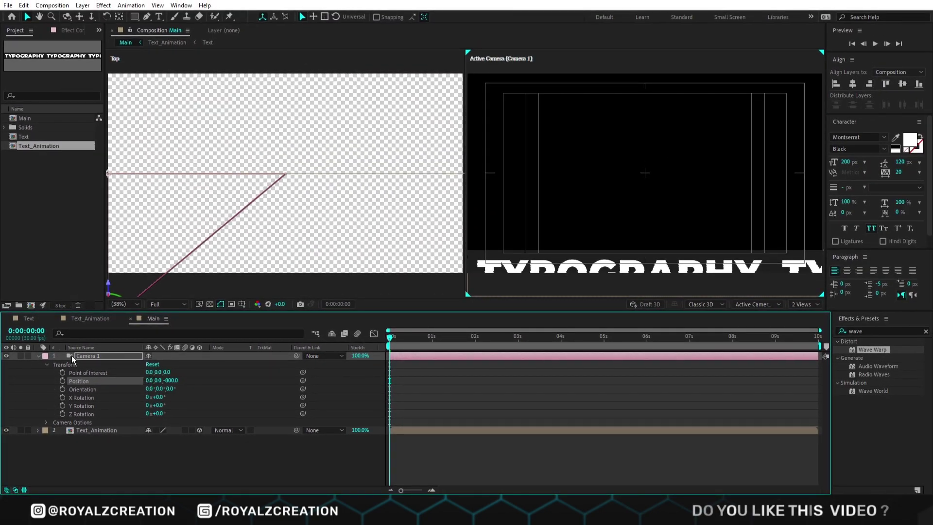
# Show Text_Animation's Anchor Point, Position and Rotation, and set Anchor Point Y to 0
pyautogui.click(109, 433)
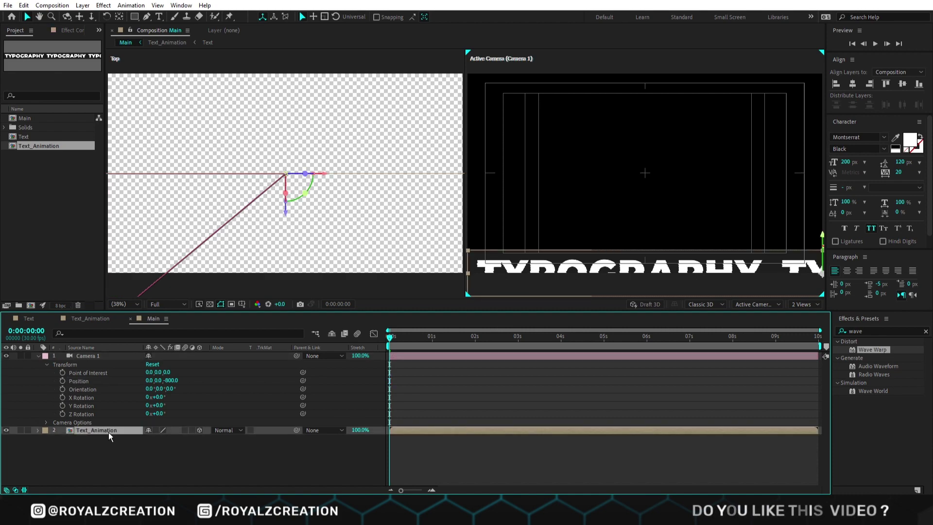
pyautogui.press('a')
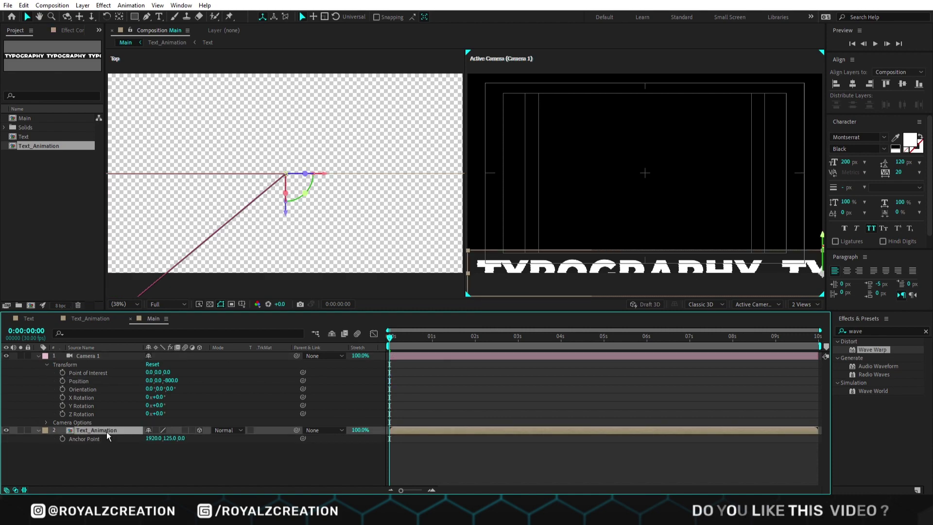
pyautogui.hotkey('shift', 'p')
pyautogui.hotkey('shift', 'r')
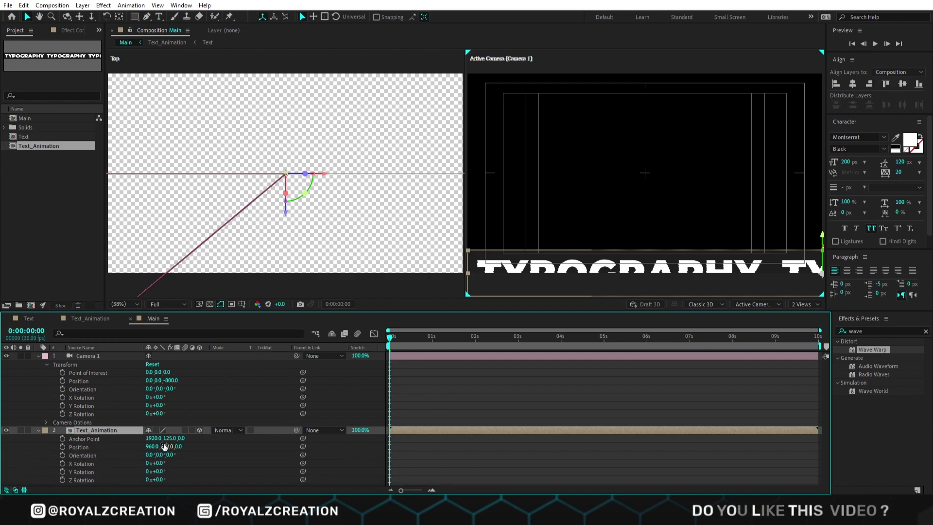
pyautogui.click(179, 439)
pyautogui.write('0')
pyautogui.press('Return')
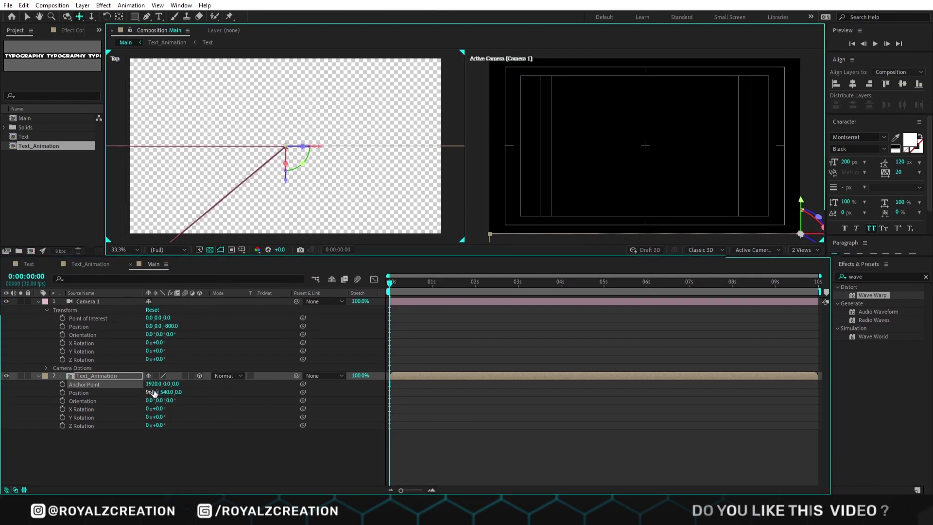
# Switch the left view from Top to Custom View 2 and orbit to see camera and text
pyautogui.click(767, 250)
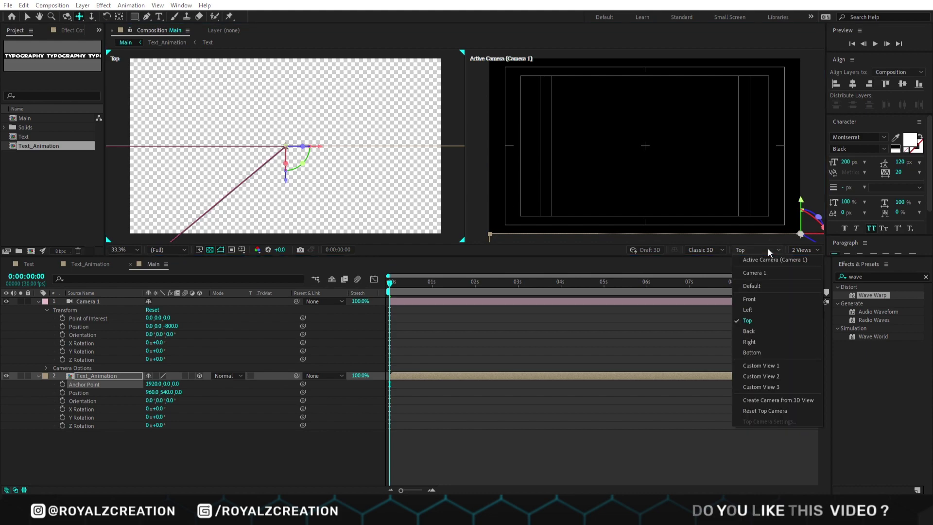
pyautogui.click(771, 377)
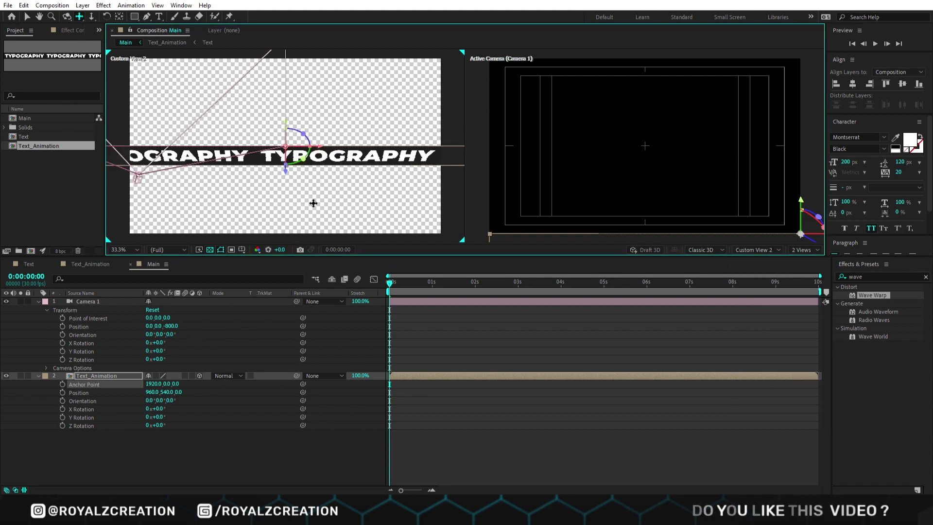
pyautogui.press('c')
pyautogui.moveTo(322, 190); pyautogui.dragTo(295, 158)
pyautogui.scroll(2, 295, 159)
pyautogui.scroll(-1, 291, 156)
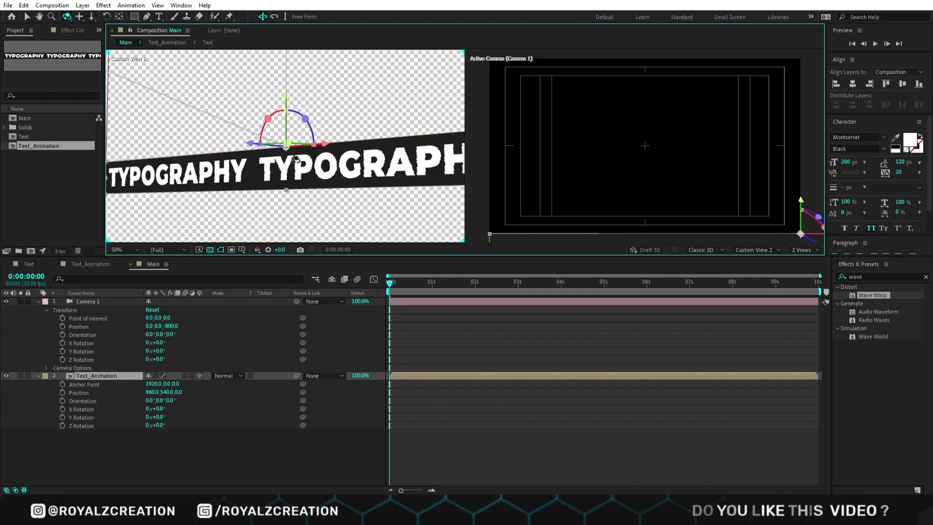
pyautogui.scroll(-2, 279, 136)
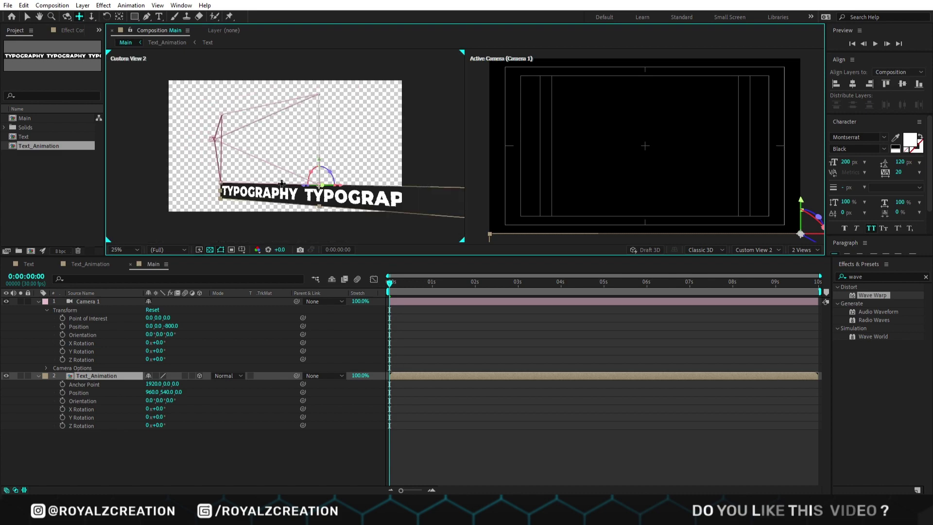
pyautogui.moveTo(281, 178); pyautogui.dragTo(272, 182)
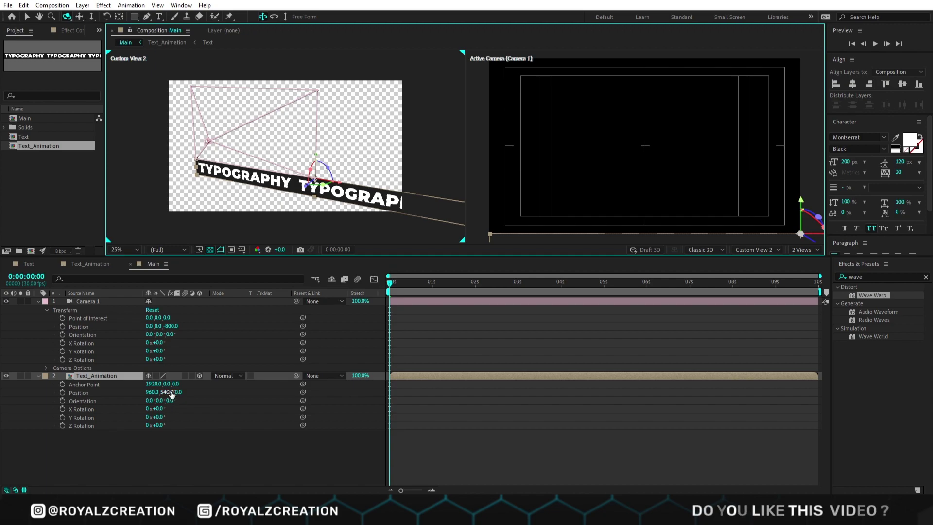
pyautogui.click(167, 392)
# Zero Text_Animation's Position and set its Y Rotation to -90°
pyautogui.write('0')
pyautogui.click(149, 392)
pyautogui.write('0')
pyautogui.press('Return')
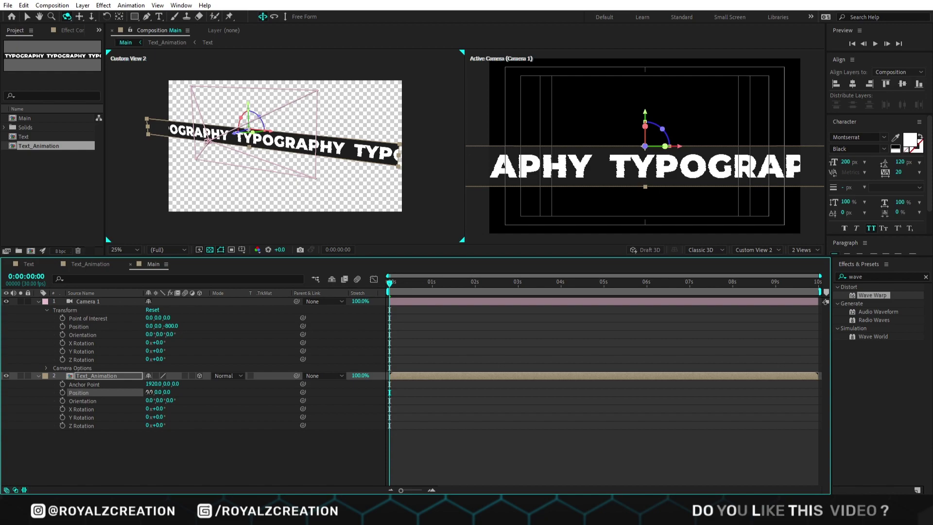
pyautogui.click(159, 418)
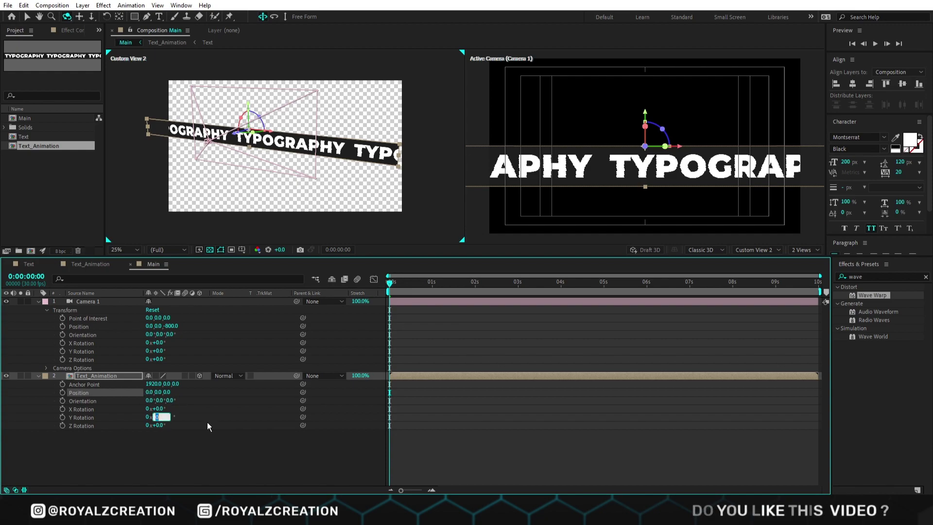
pyautogui.write('90')
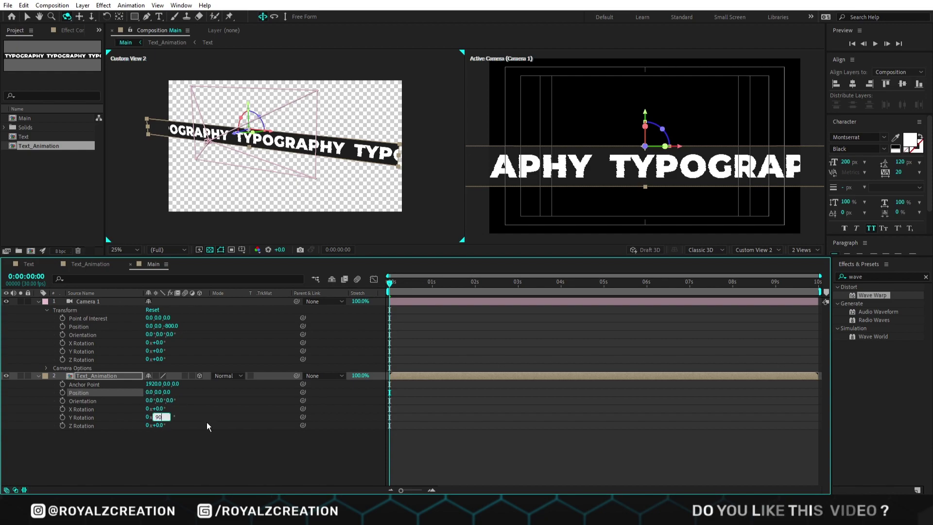
pyautogui.write('-')
pyautogui.press('Return')
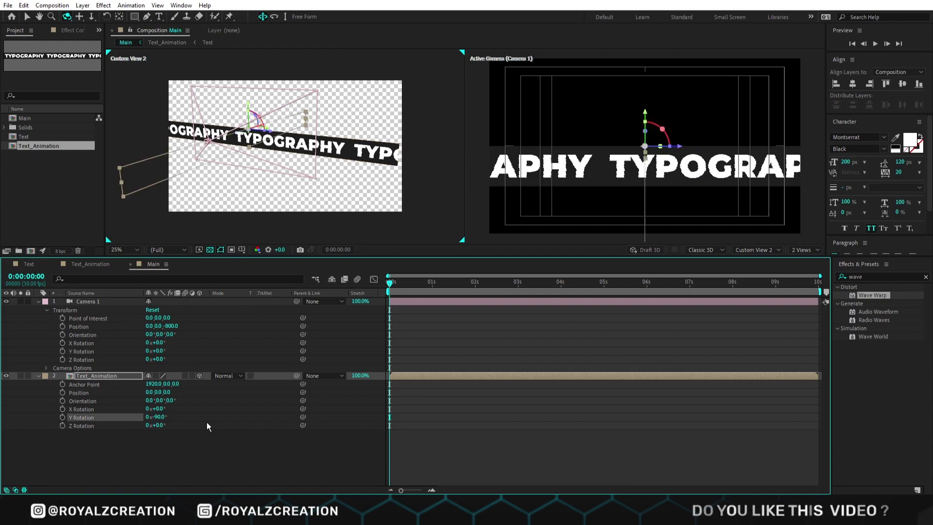
pyautogui.moveTo(221, 178); pyautogui.dragTo(220, 210)
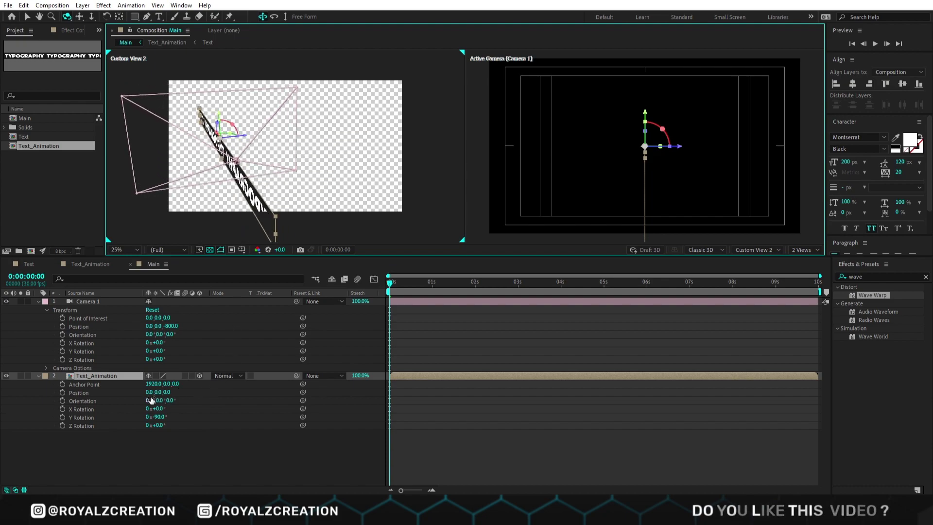
# Move Text_Animation to position -135, -129.5, 1216 and orbit the views to check
pyautogui.click(149, 392)
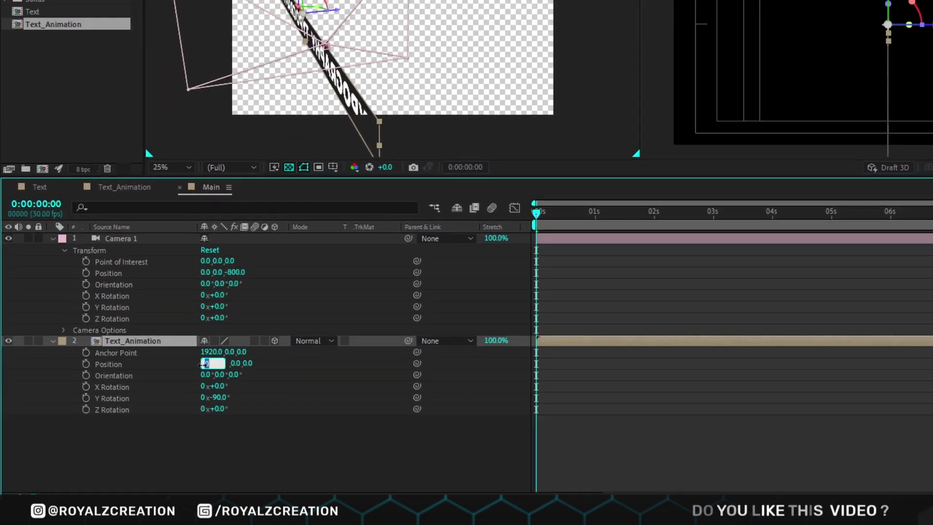
pyautogui.write('-135')
pyautogui.press('Return')
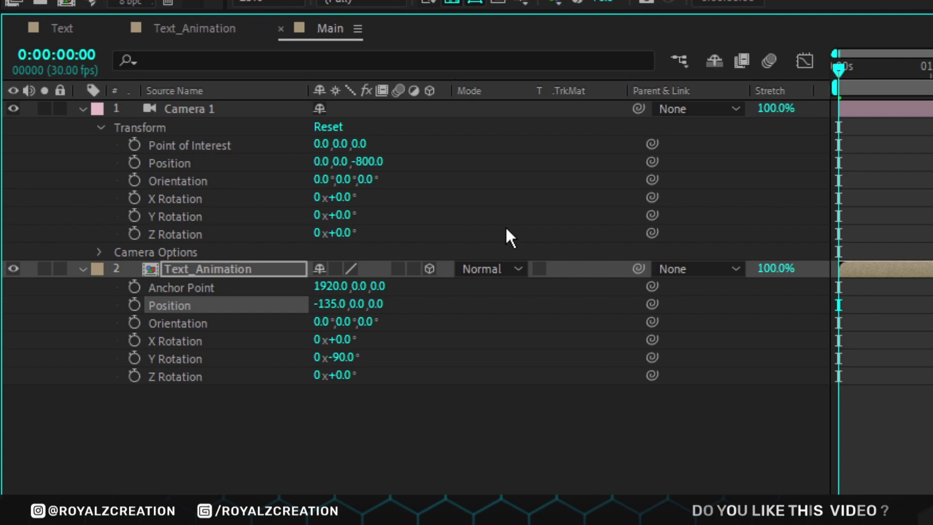
pyautogui.click(359, 305)
pyautogui.write('-129.5')
pyautogui.press('Return')
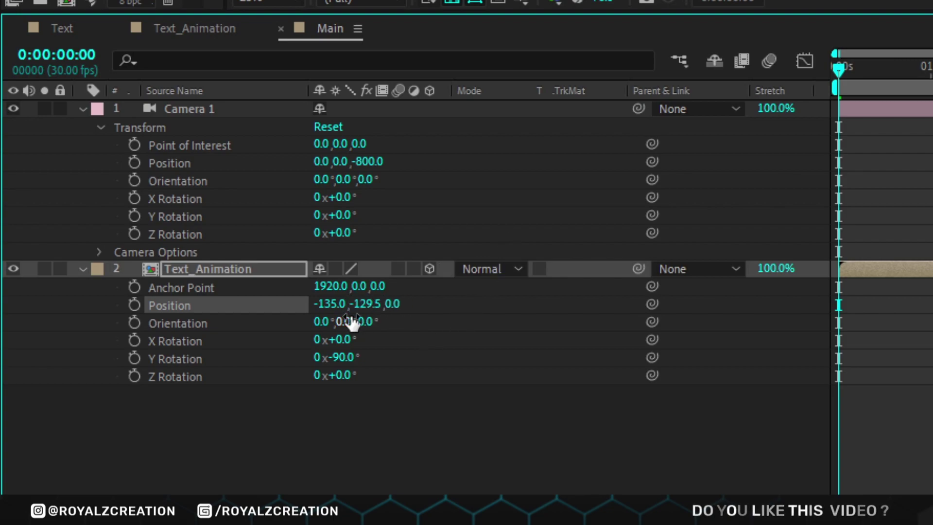
pyautogui.click(392, 305)
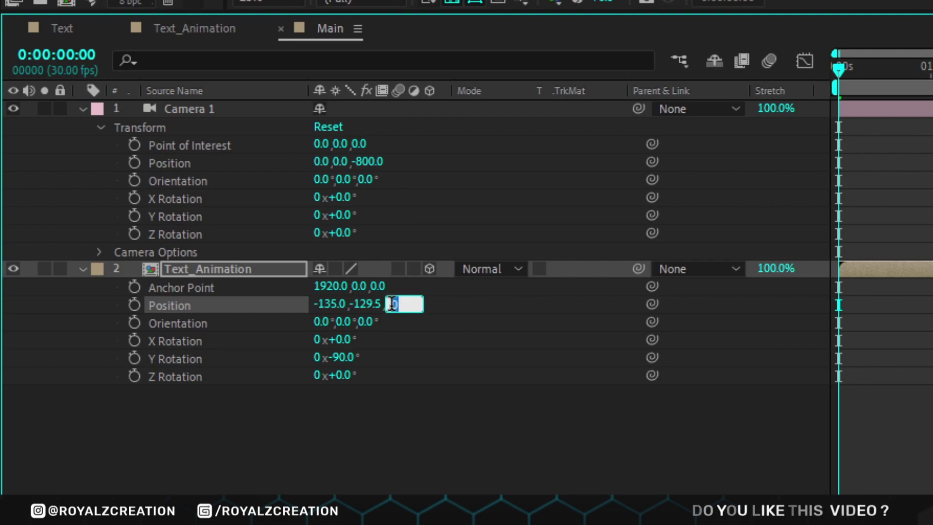
pyautogui.write('1216')
pyautogui.press('Return')
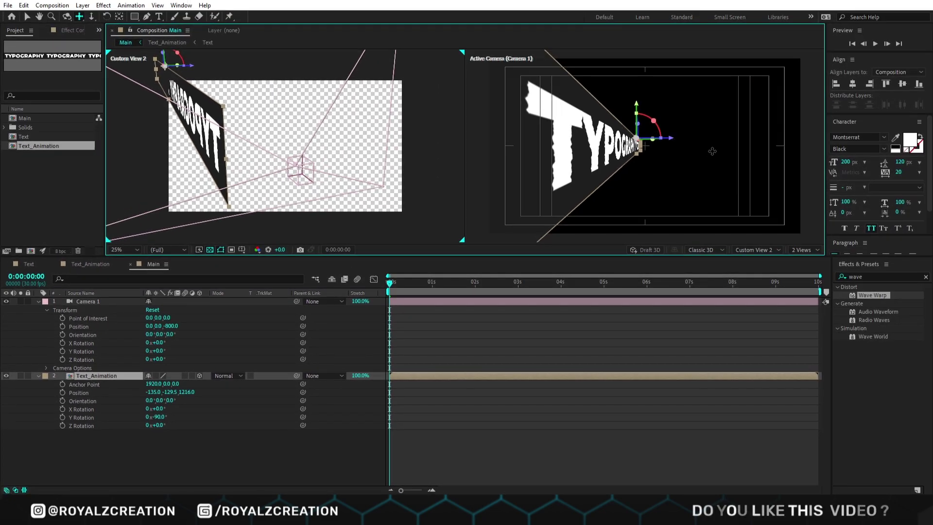
pyautogui.moveTo(712, 151); pyautogui.dragTo(617, 118)
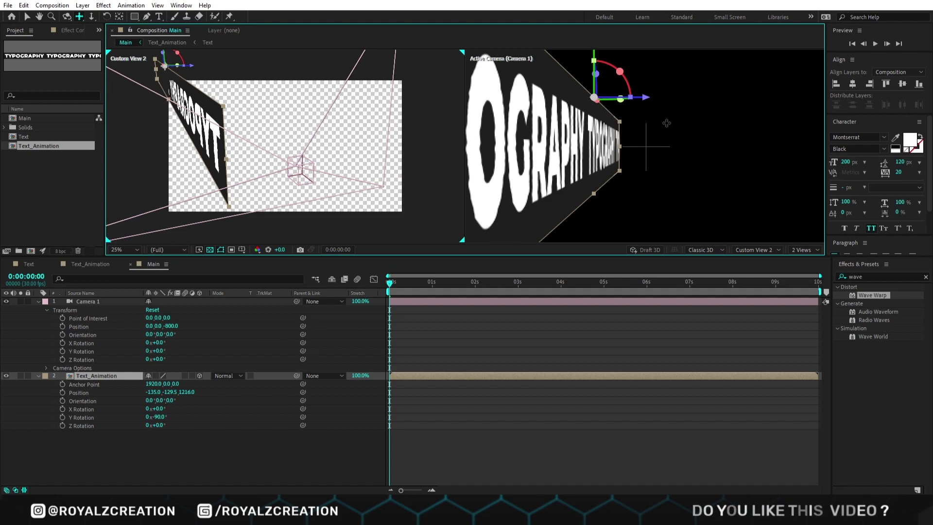
pyautogui.moveTo(661, 146); pyautogui.dragTo(645, 229)
# Label the Text_Animation layer Blue, duplicate it, and bring up the copy's label colour menu
pyautogui.click(97, 375)
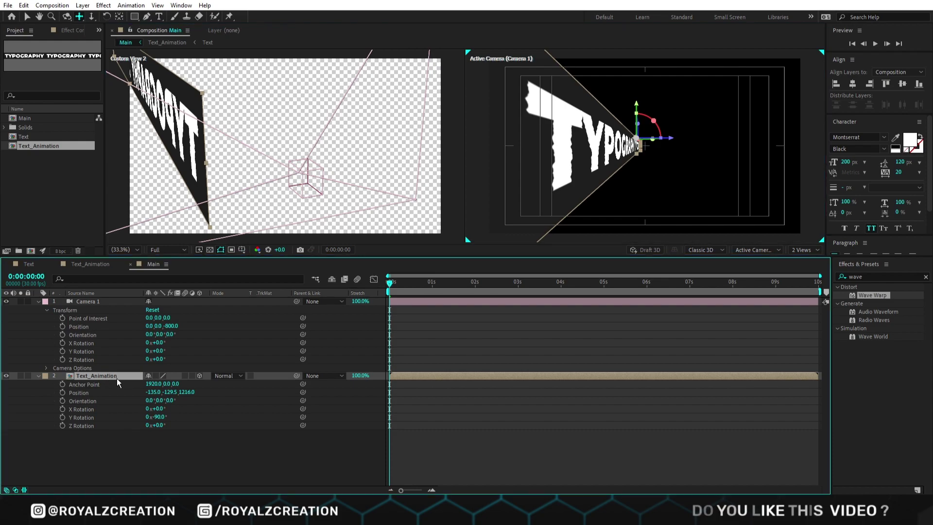
pyautogui.click(45, 377)
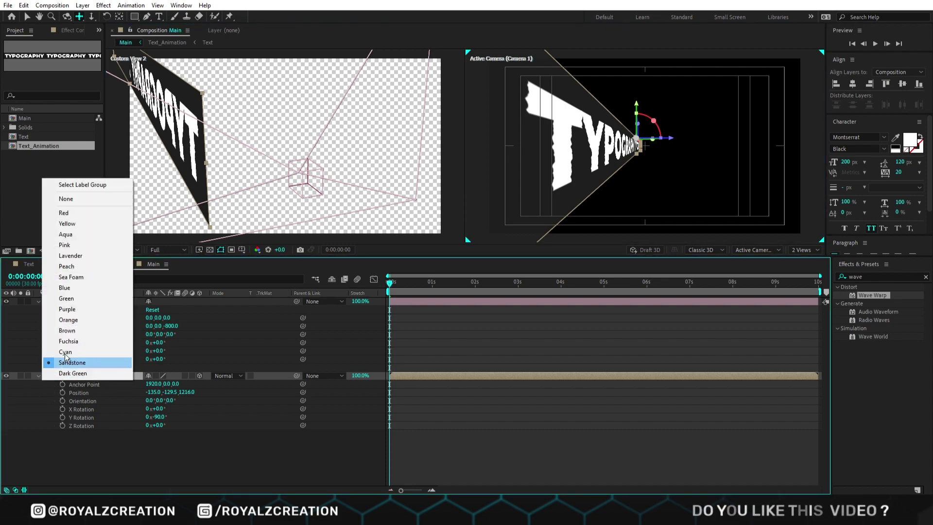
pyautogui.click(74, 287)
pyautogui.hotkey('ctrl', 'd')
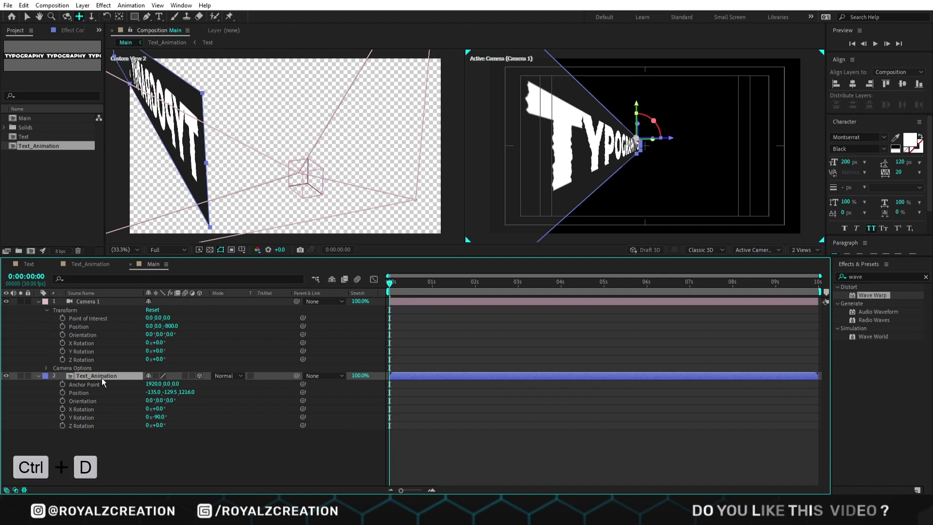
pyautogui.click(44, 377)
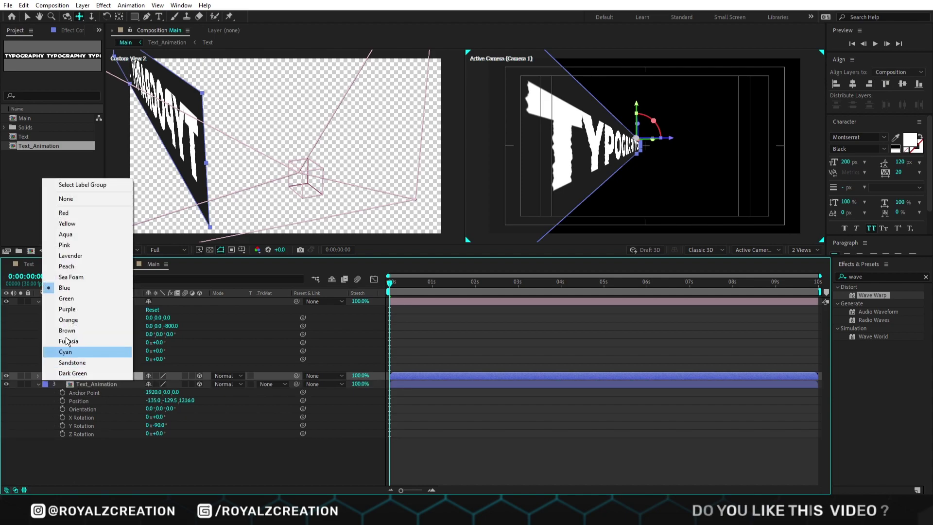
# Give the upper text layer an Orange label and reveal its anchor point, position and rotation properties
pyautogui.click(74, 321)
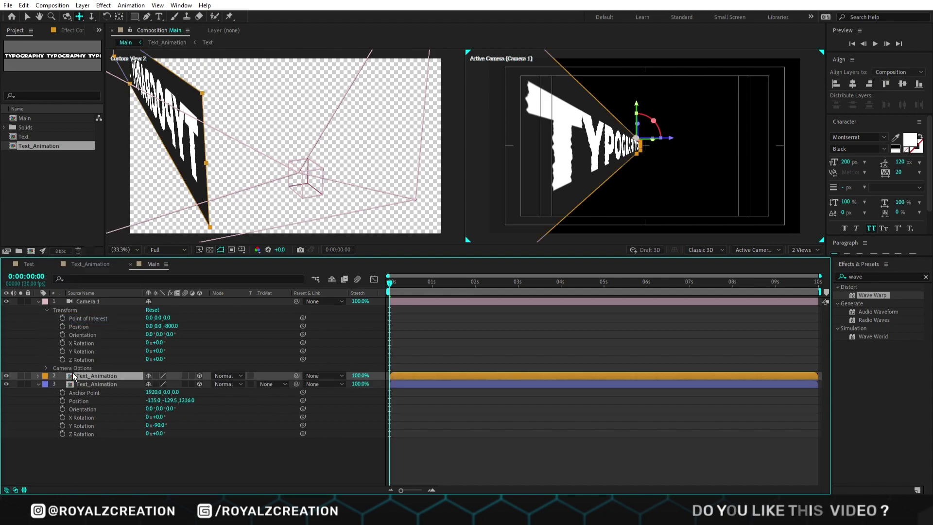
pyautogui.press('a')
pyautogui.hotkey('shift', 'p')
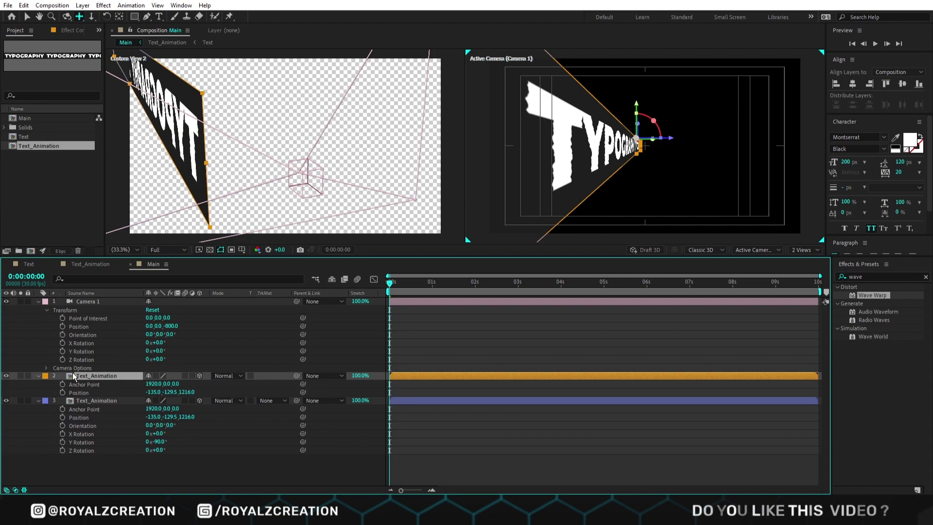
pyautogui.hotkey('shift', 'r')
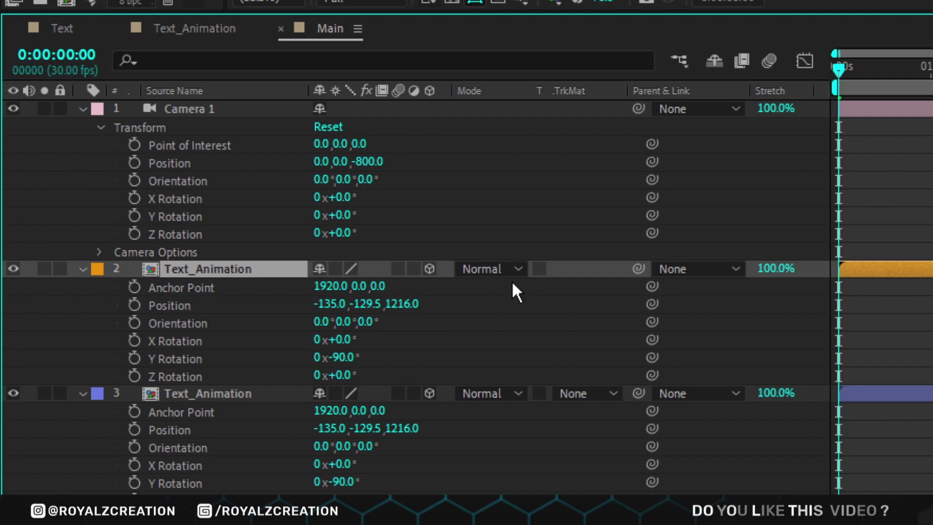
# Set the layer's Orientation Z to 270° and Y Rotation to +90°
pyautogui.click(365, 321)
pyautogui.write('270')
pyautogui.press('Return')
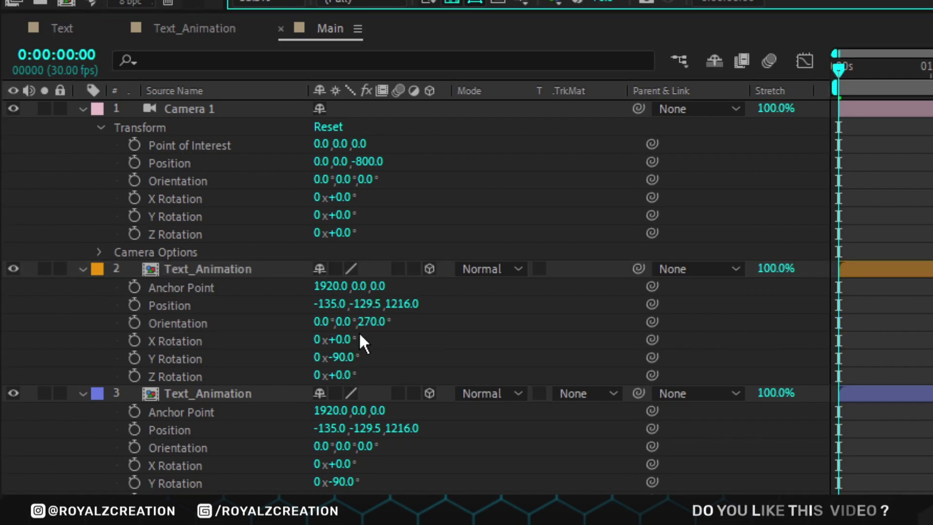
pyautogui.click(345, 357)
pyautogui.write('90')
pyautogui.press('Return')
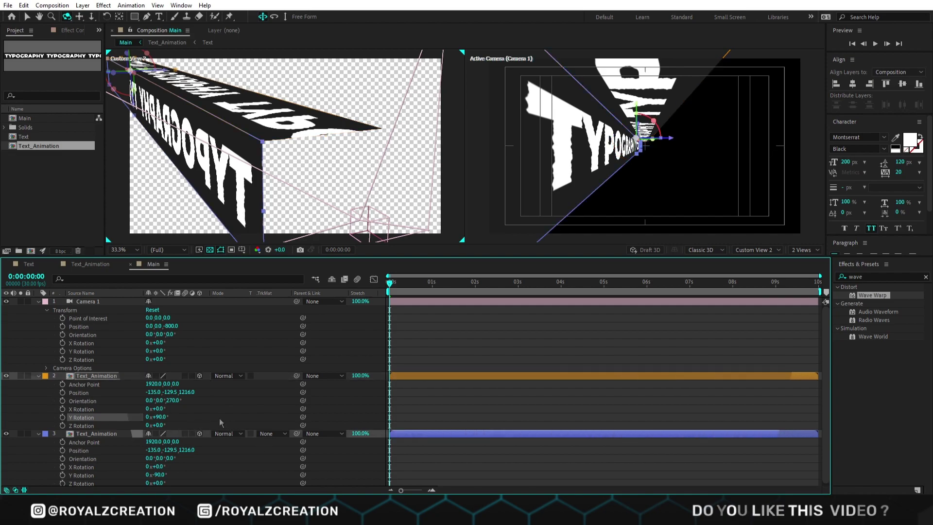
# Duplicate the purple text layer above the orange one, reveal its transform properties, and check the comp settings
pyautogui.click(112, 433)
pyautogui.hotkey('ctrl', 'd')
pyautogui.moveTo(120, 434); pyautogui.dragTo(124, 372)
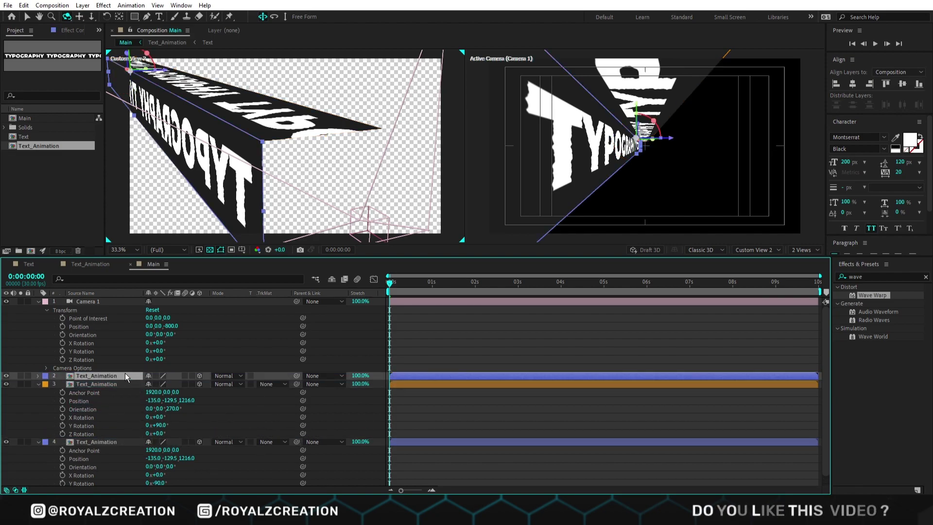
pyautogui.press('a')
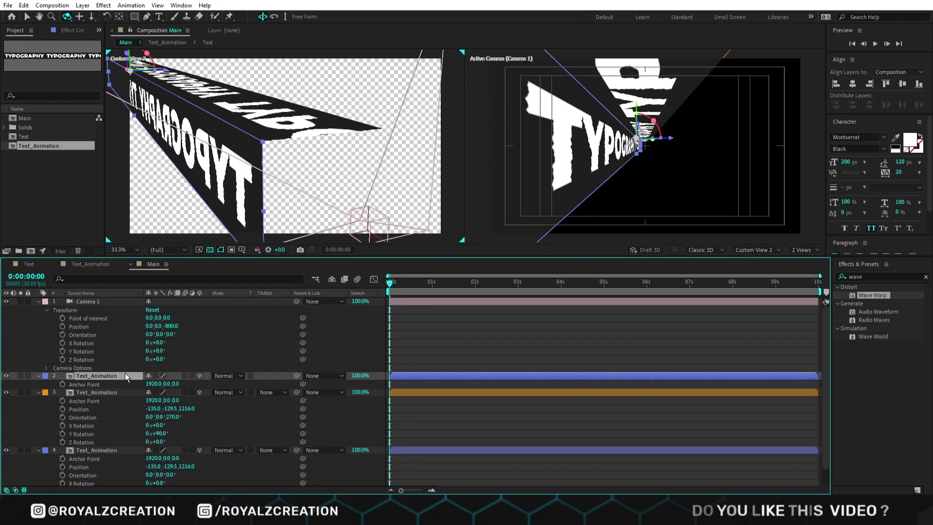
pyautogui.hotkey('shift', 'p')
pyautogui.hotkey('shift', 'r')
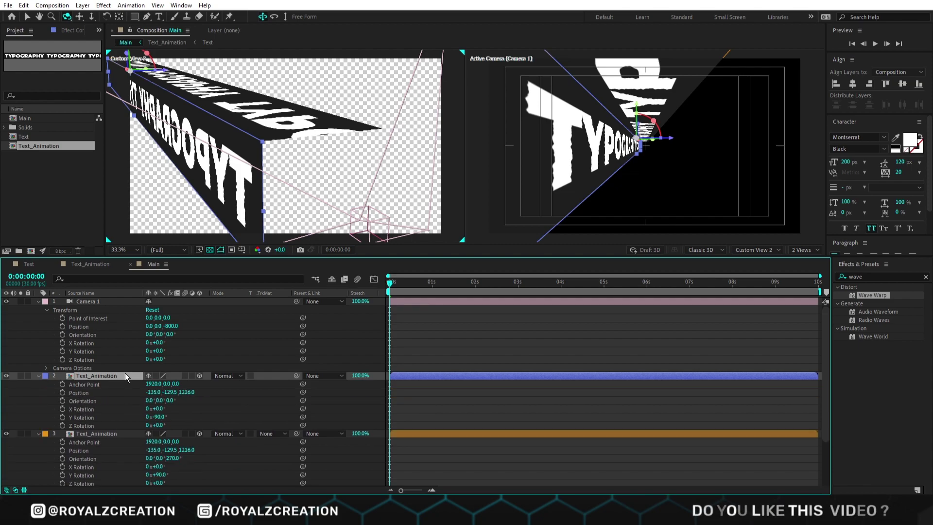
pyautogui.click(88, 265)
pyautogui.hotkey('ctrl', 'k')
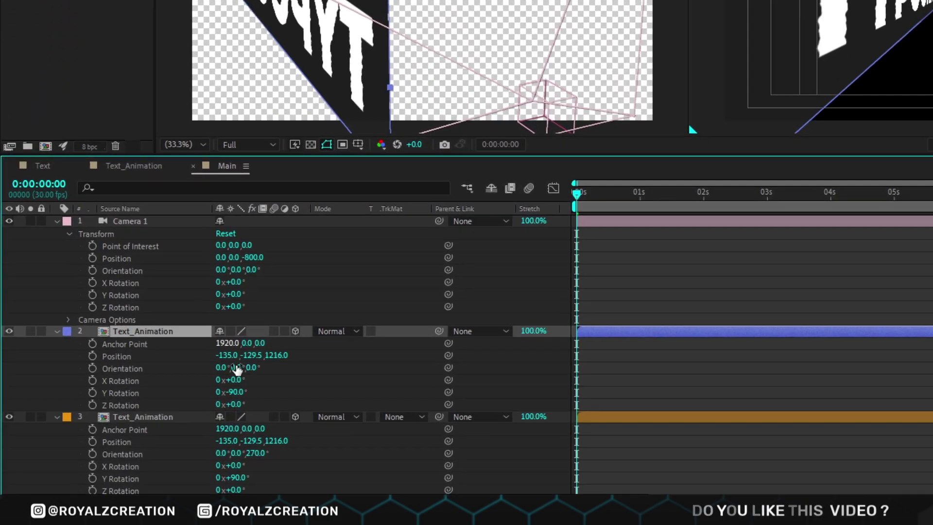
# Offset the copy's Position X by +250 to 115
pyautogui.click(221, 356)
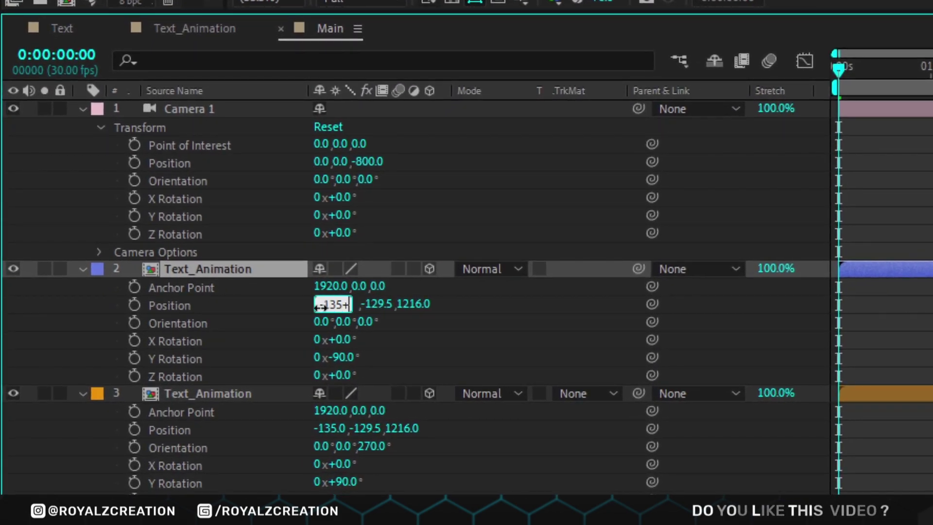
pyautogui.write('+250')
pyautogui.press('Return')
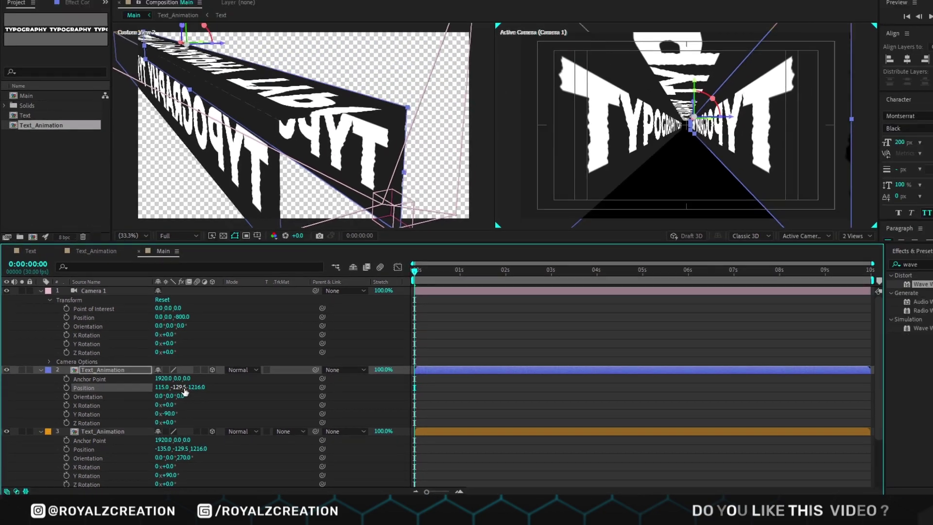
pyautogui.click(445, 394)
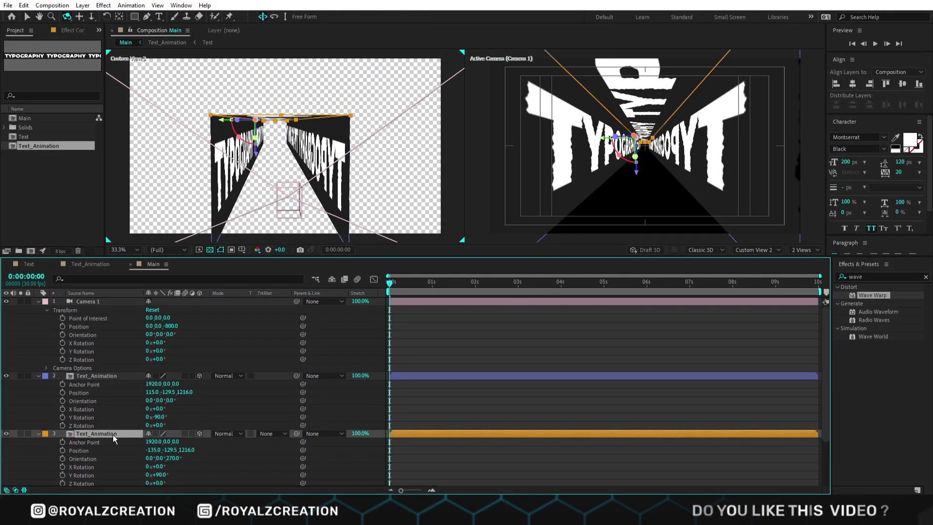
# Duplicate the orange text layer above the purple one and reveal its anchor, position and rotation
pyautogui.hotkey('ctrl', 'd')
pyautogui.moveTo(114, 435); pyautogui.dragTo(114, 371)
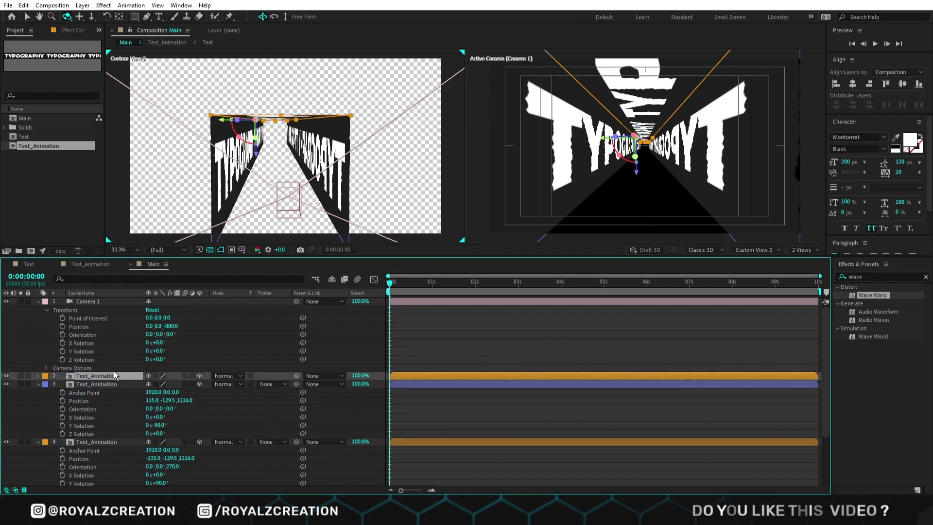
pyautogui.press('a')
pyautogui.hotkey('shift', 'p')
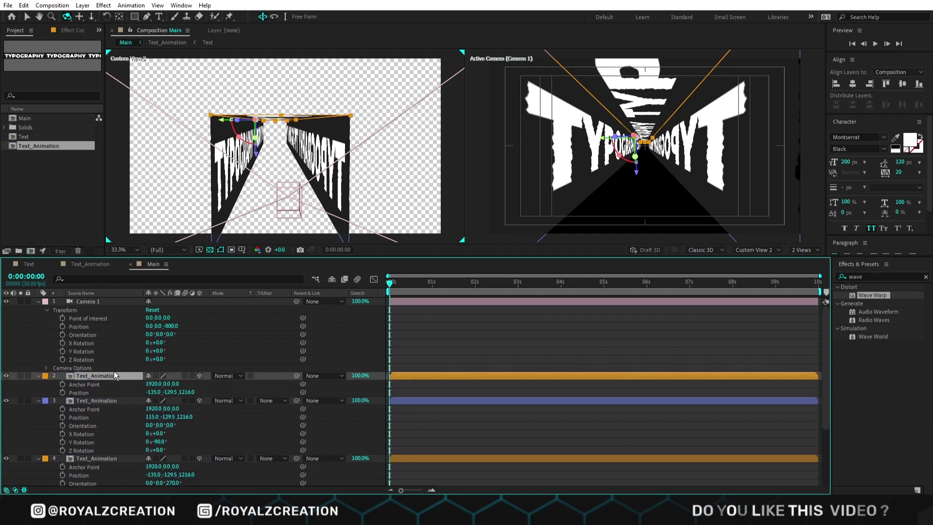
pyautogui.hotkey('shift', 'r')
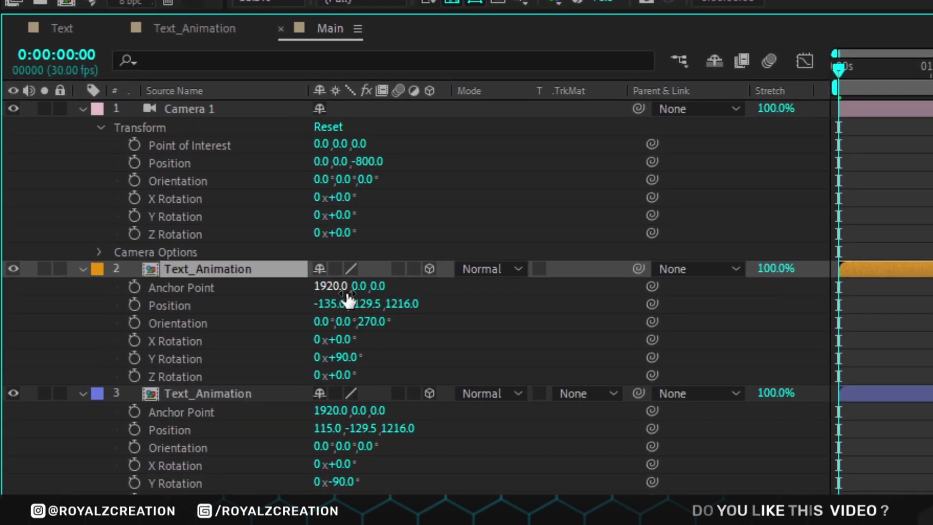
# Offset the copy's Position Y by +250 to 120.5
pyautogui.click(216, 370)
pyautogui.press('Right')
pyautogui.write('+250')
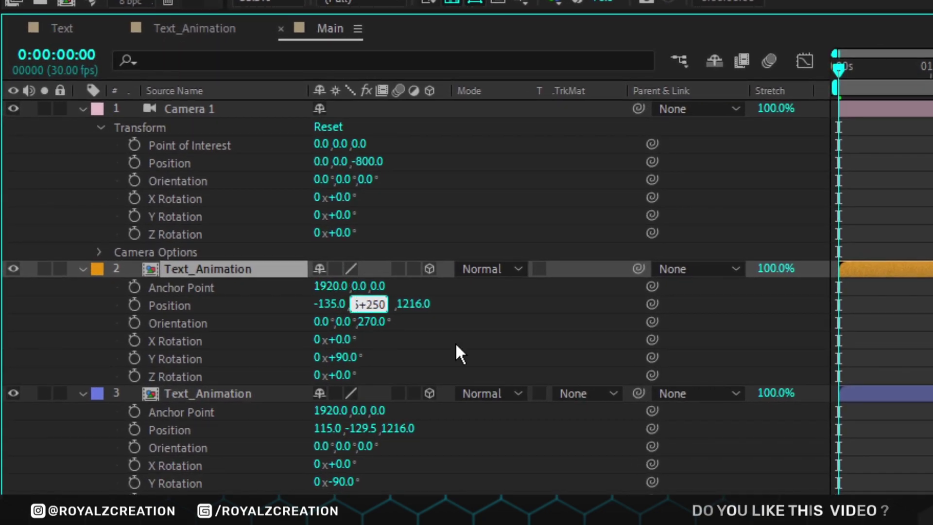
pyautogui.press('Return')
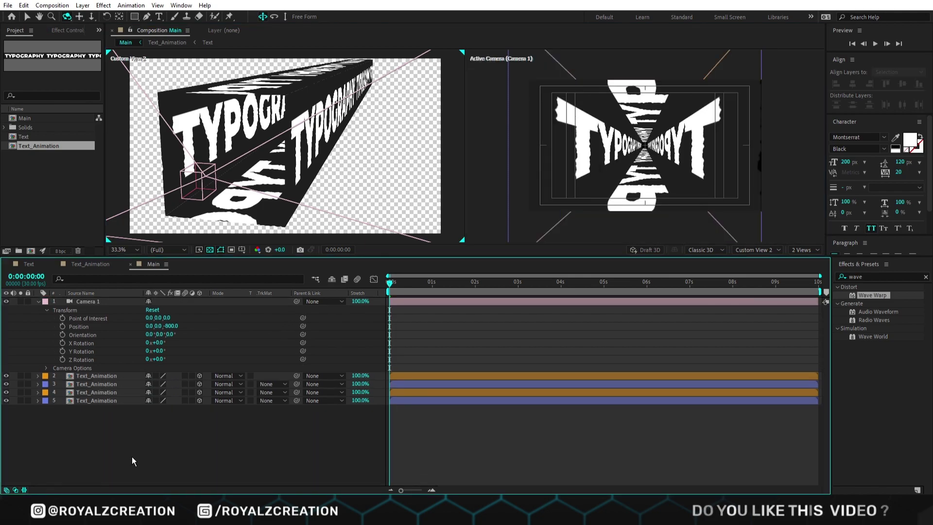
# Add a Null Object below the camera and parent the four Text_Animation layers to Null 1
pyautogui.rightClick(131, 452)
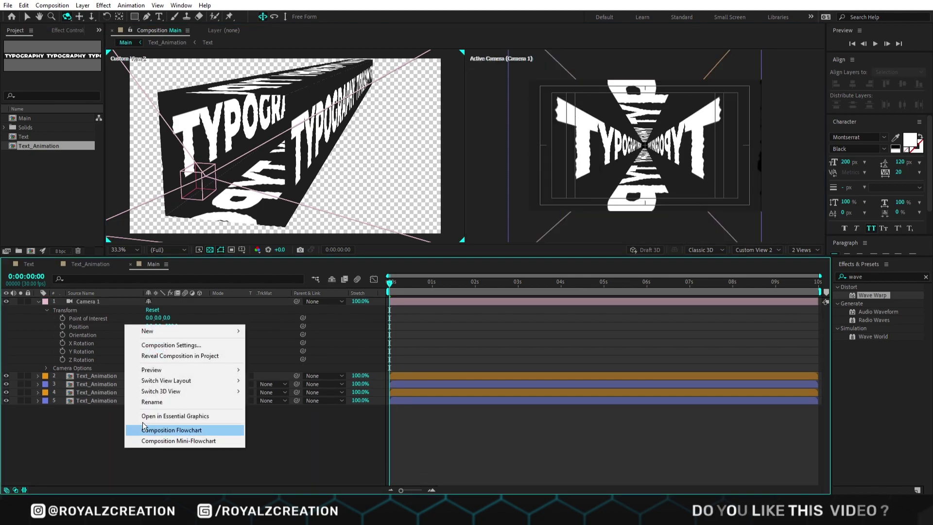
pyautogui.moveTo(156, 333)
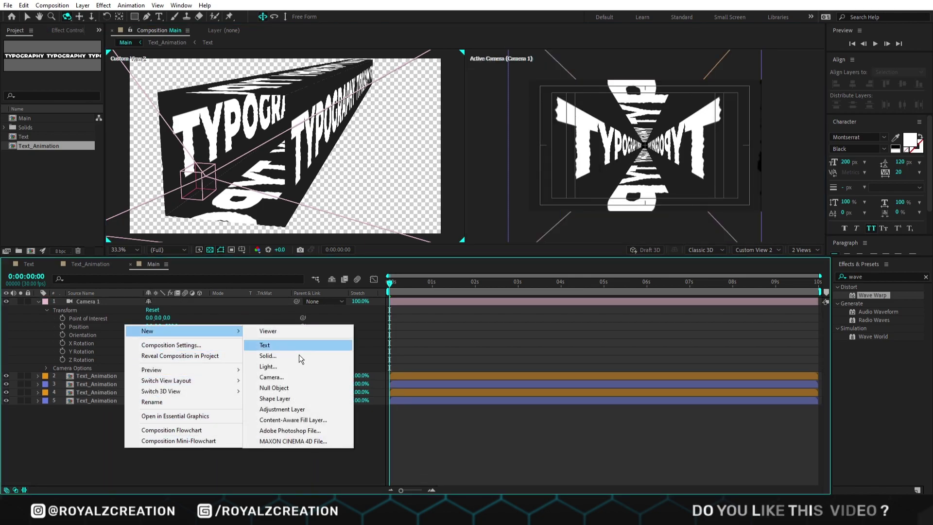
pyautogui.click(293, 387)
pyautogui.moveTo(98, 304); pyautogui.dragTo(91, 375)
pyautogui.moveTo(119, 421); pyautogui.dragTo(119, 384)
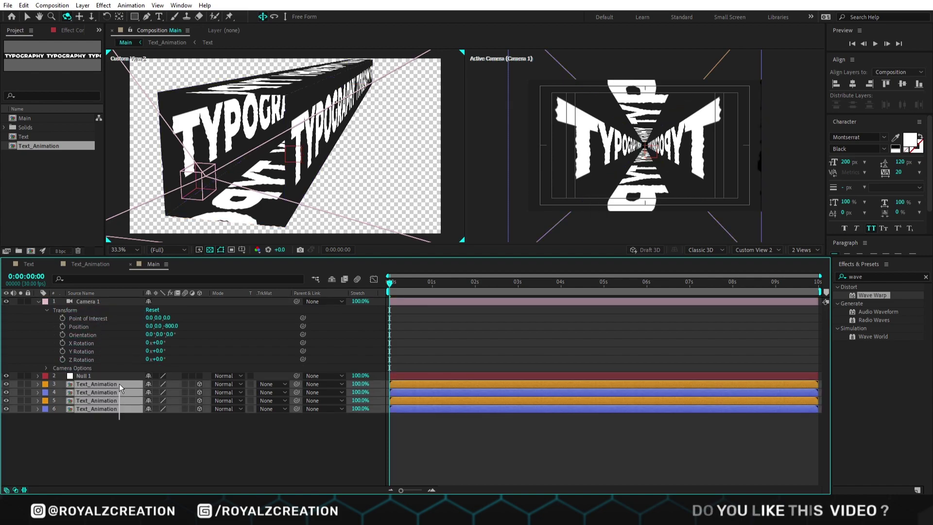
pyautogui.moveTo(297, 392); pyautogui.dragTo(124, 377)
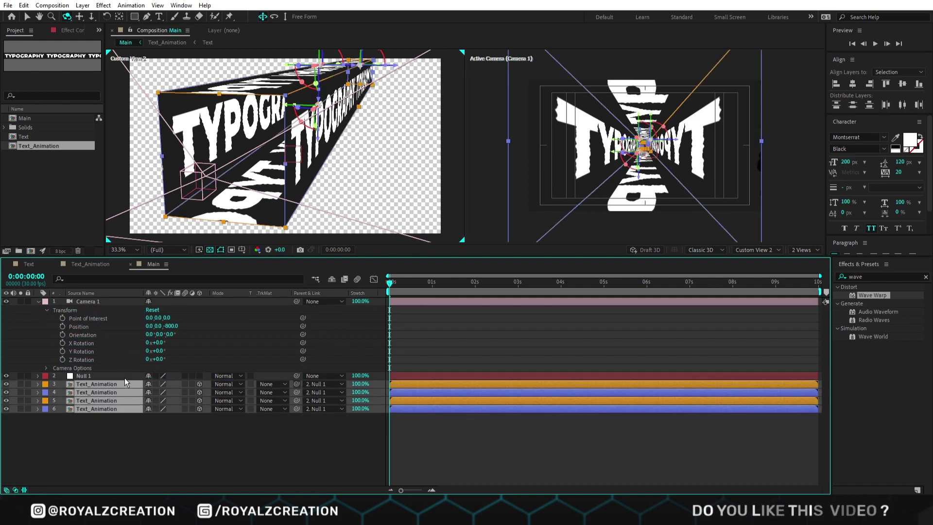
pyautogui.click(137, 462)
# Make Null 1 3D and set its position to 968.5, 540, -5
pyautogui.click(115, 376)
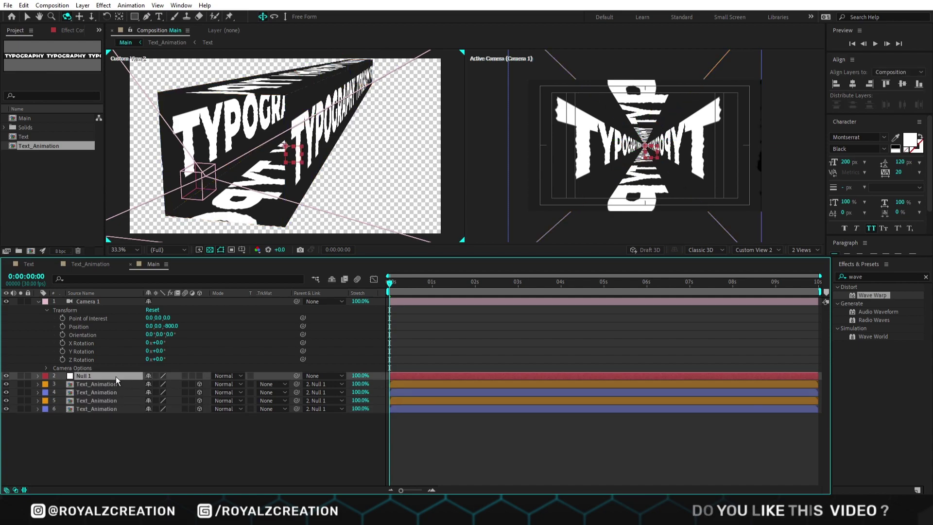
pyautogui.click(200, 375)
pyautogui.press('p')
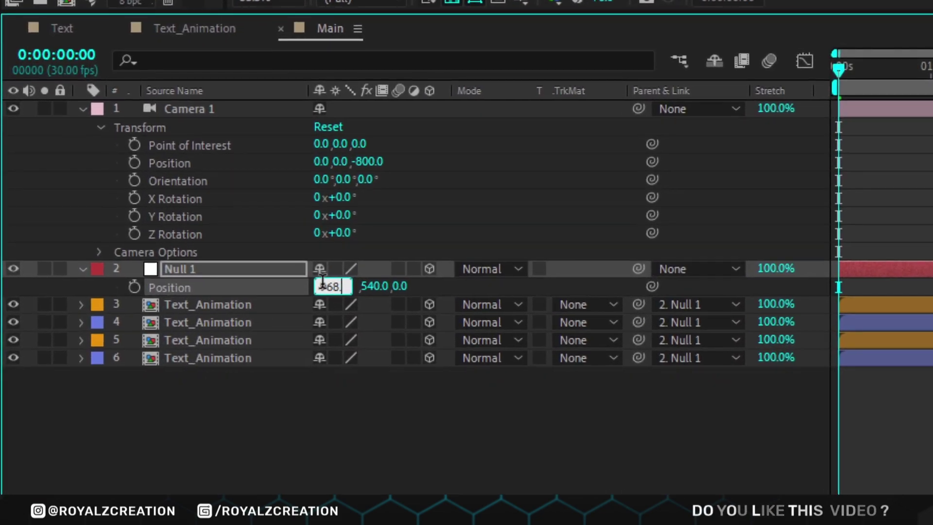
pyautogui.moveTo(232, 338); pyautogui.dragTo(229, 335)
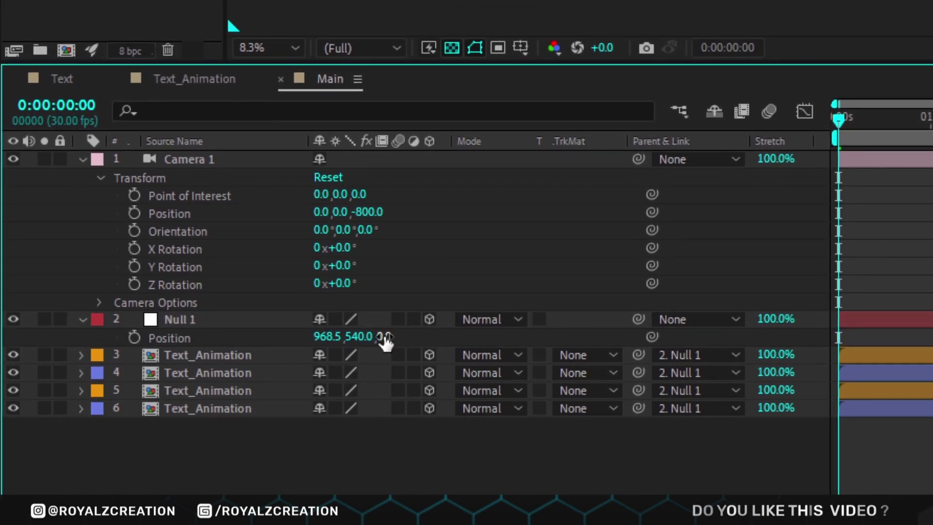
pyautogui.moveTo(386, 290); pyautogui.dragTo(373, 288)
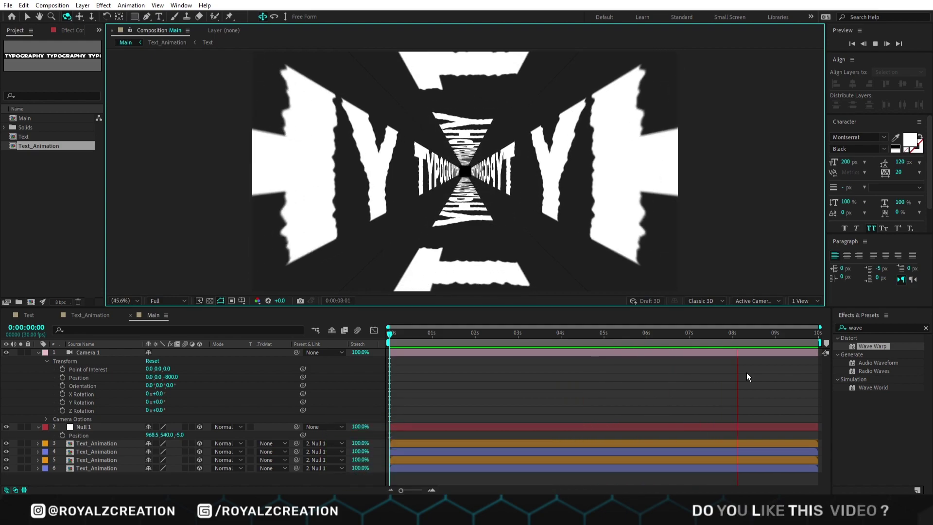
# Stop the preview, duplicate the four Text_Animation layers, and set the copies' parent to None
pyautogui.press('space')
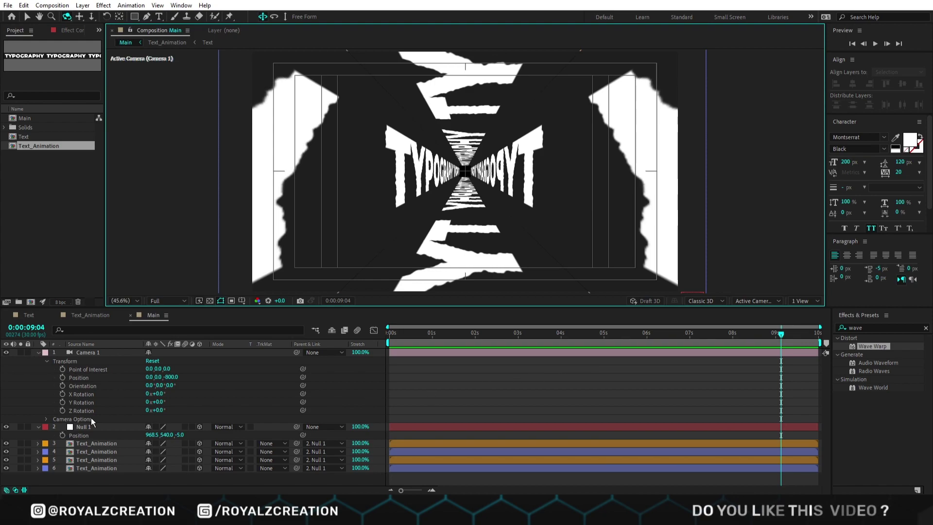
pyautogui.click(37, 427)
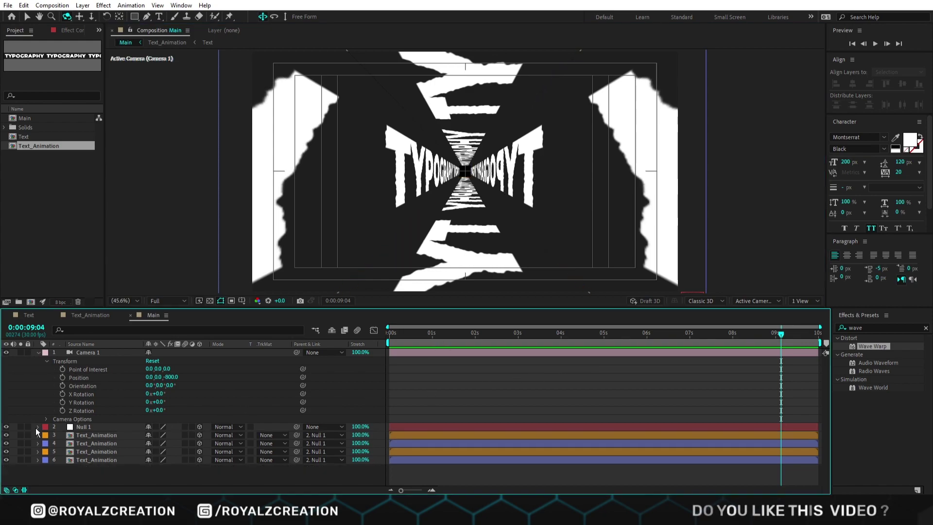
pyautogui.moveTo(111, 467); pyautogui.dragTo(112, 433)
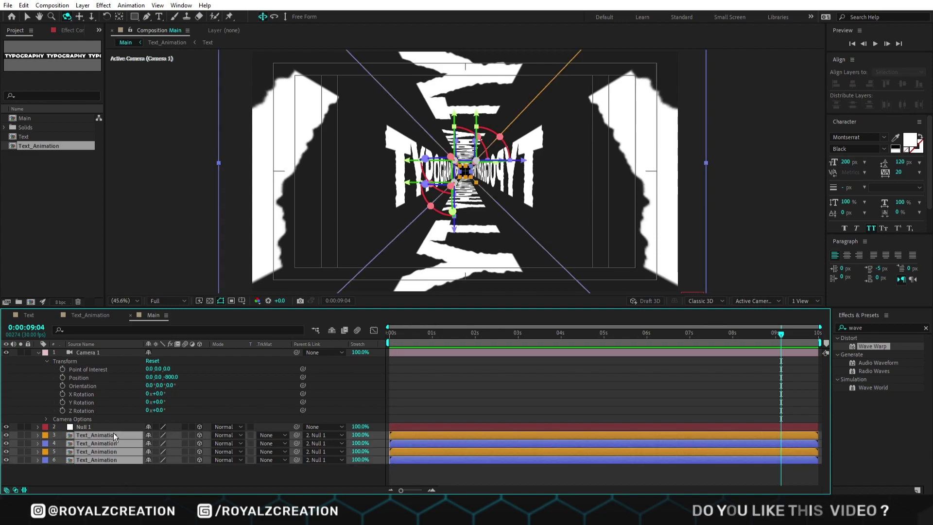
pyautogui.hotkey('ctrl', 'd')
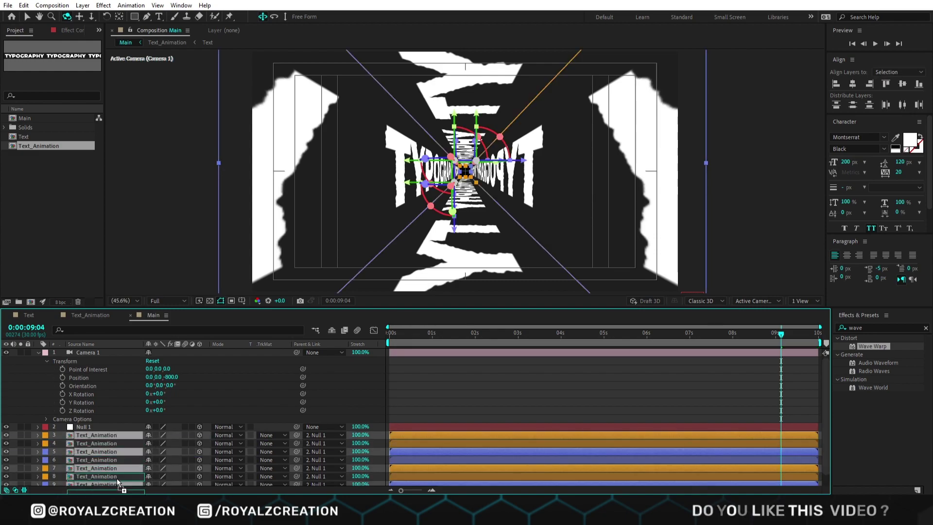
pyautogui.moveTo(112, 484); pyautogui.dragTo(118, 486)
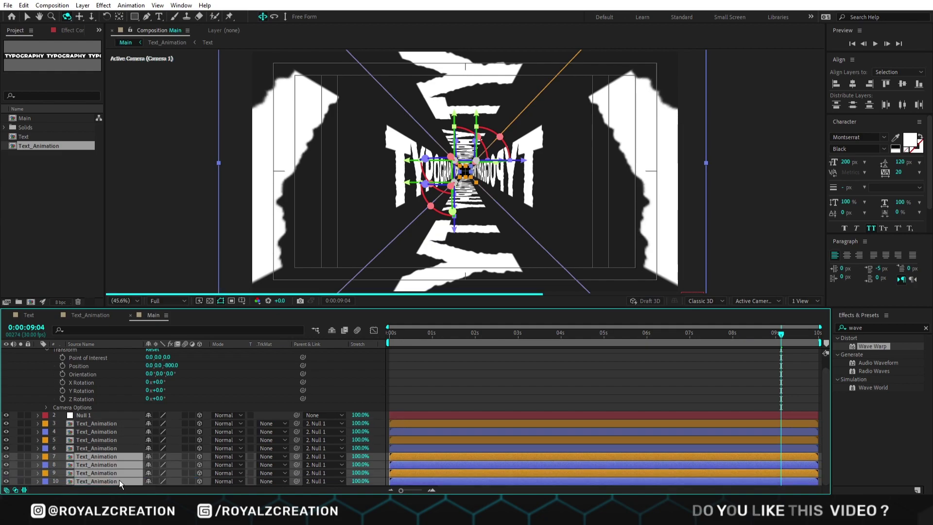
pyautogui.click(333, 461)
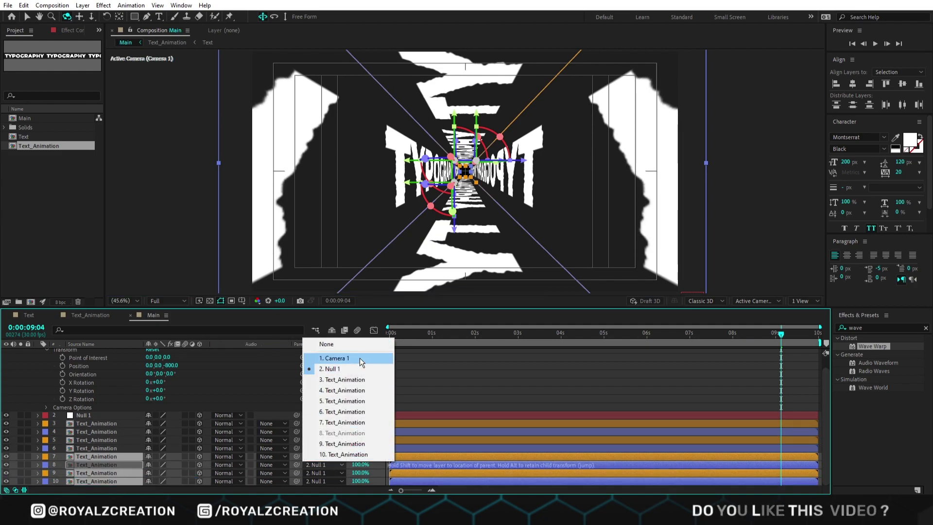
pyautogui.click(354, 346)
# Create Null 2 and parent the four duplicate text layers to it
pyautogui.hotkey('ctrl', 'alt', 'shift', 'y')
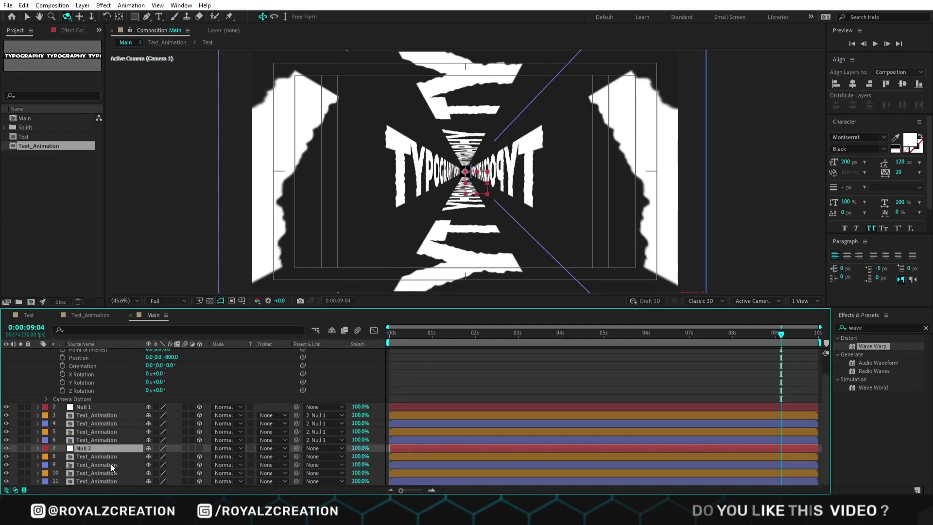
pyautogui.click(112, 460)
pyautogui.keyDown('shift'); pyautogui.click(111, 480); pyautogui.keyUp('shift')
pyautogui.moveTo(297, 457); pyautogui.dragTo(103, 449)
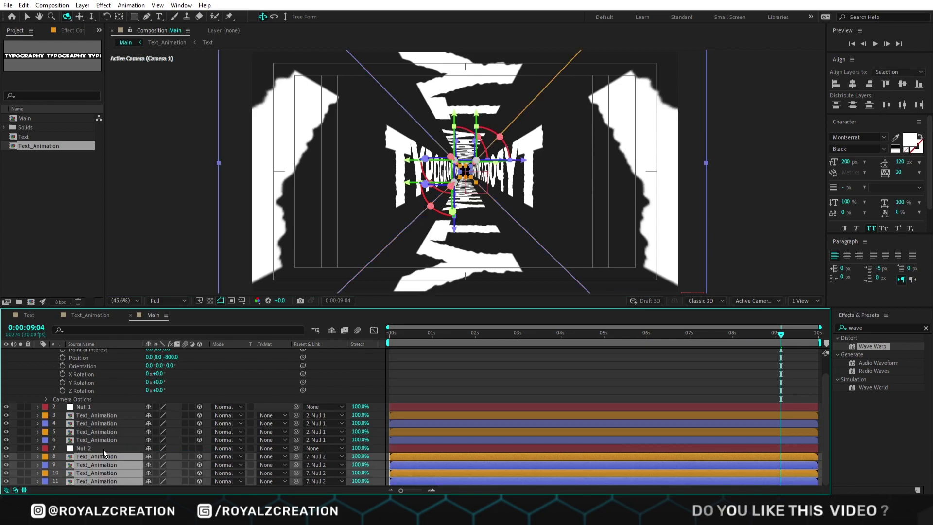
# Make Null 2 3D and set its Z position to 3840
pyautogui.click(103, 449)
pyautogui.press('p')
pyautogui.click(152, 456)
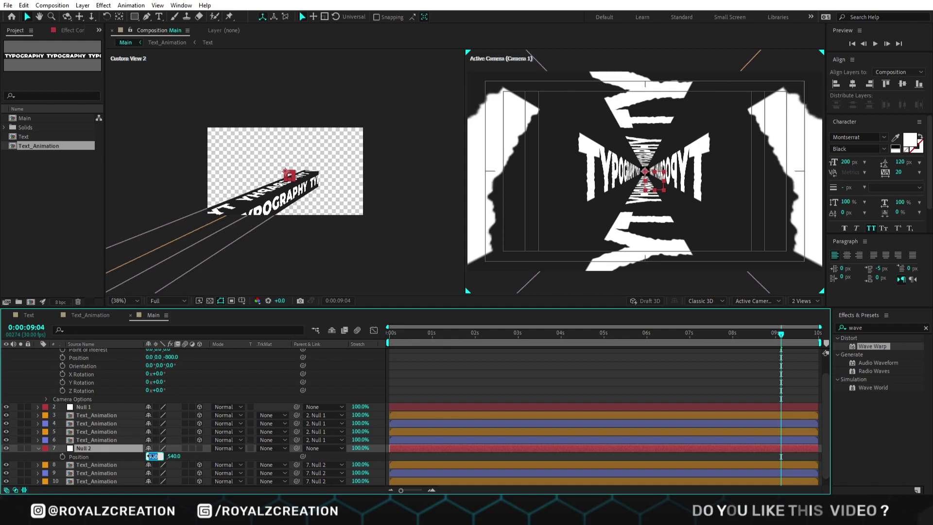
pyautogui.click(199, 448)
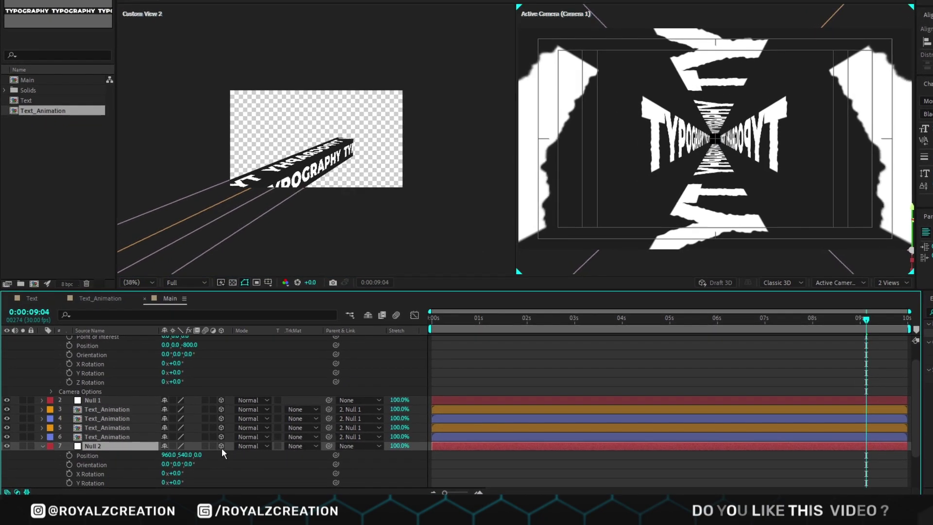
pyautogui.click(185, 456)
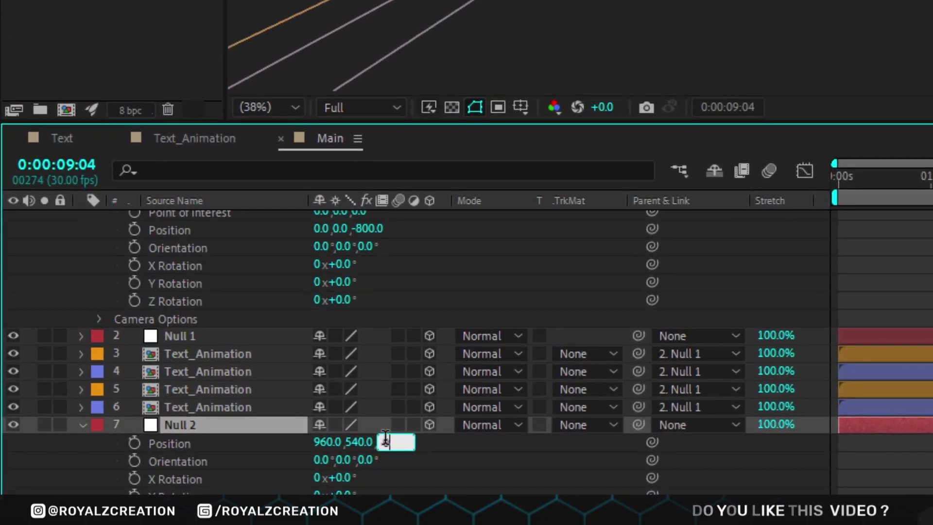
pyautogui.write('3840')
pyautogui.press('Return')
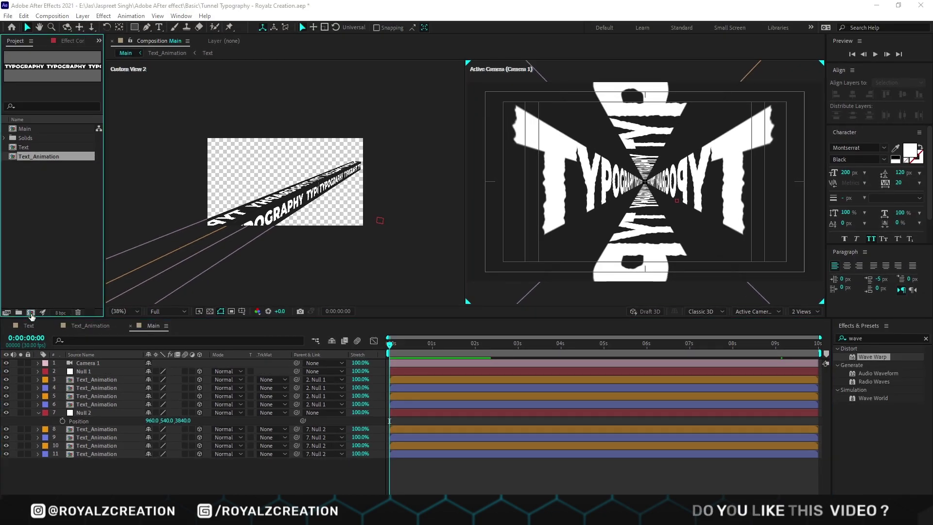
# Create the RBG Main composition containing the Main comp and switch the viewer to 1 View
pyautogui.click(30, 313)
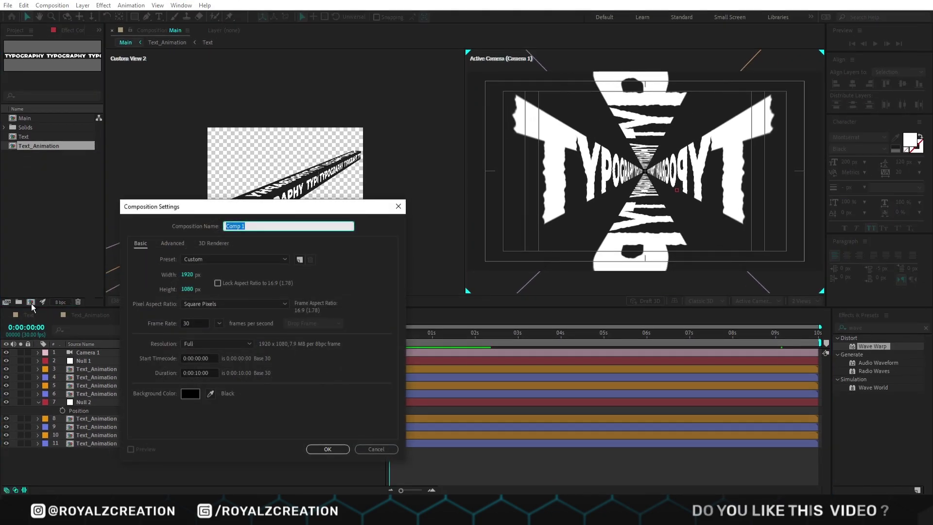
pyautogui.write('RBG Main')
pyautogui.press('Return')
pyautogui.moveTo(43, 120); pyautogui.dragTo(185, 369)
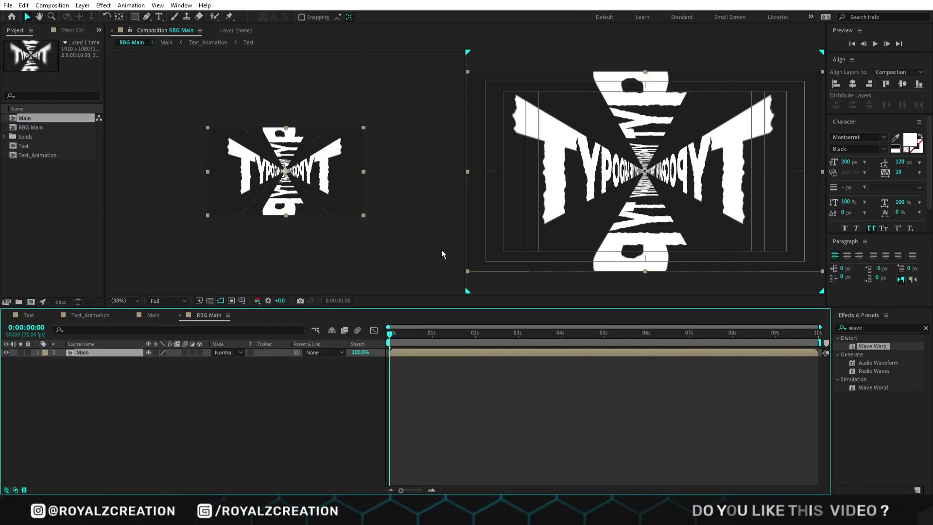
pyautogui.click(521, 277)
pyautogui.click(157, 5)
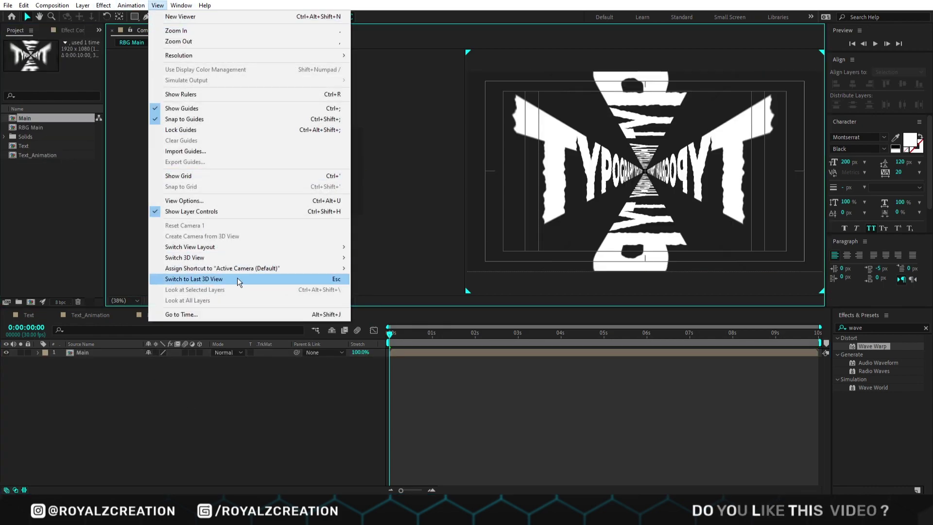
pyautogui.moveTo(253, 246)
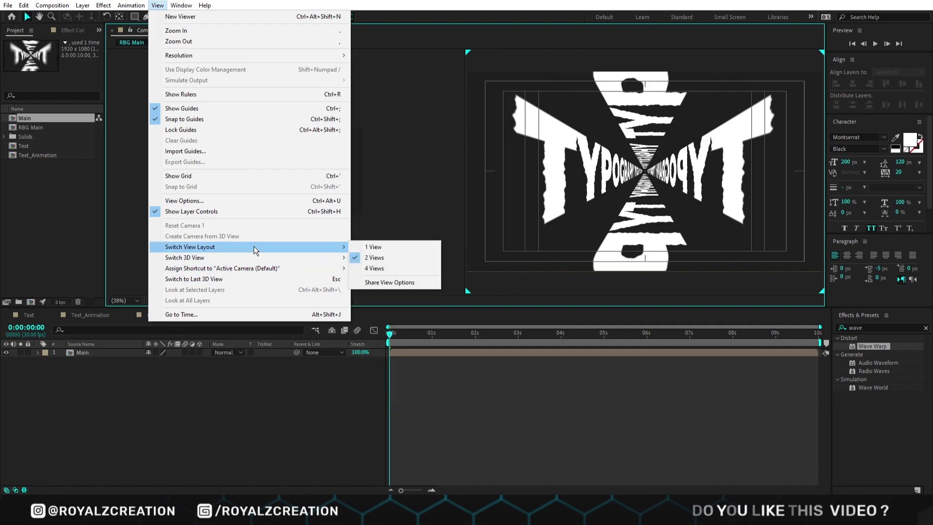
pyautogui.click(374, 247)
# Apply Shift Channels to Main, turning off green and blue to leave only red
pyautogui.click(110, 354)
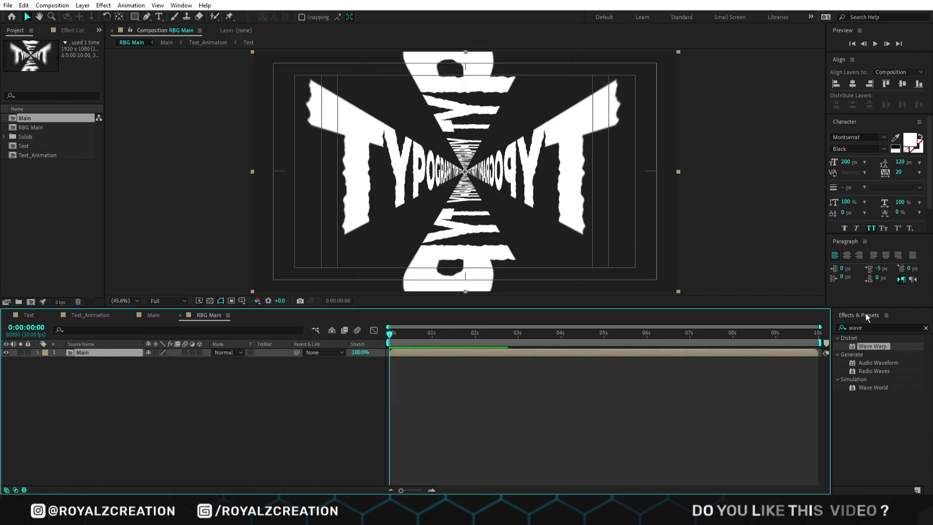
pyautogui.click(870, 327)
pyautogui.write('Shift')
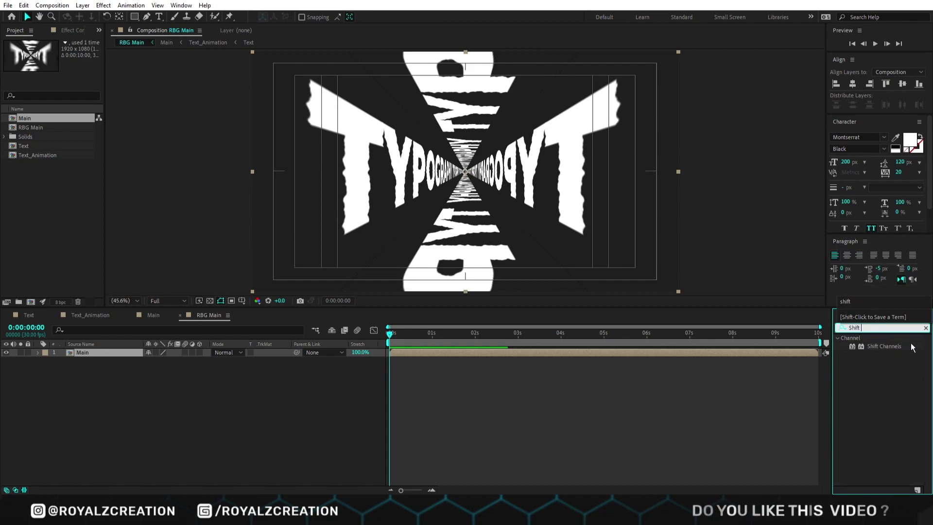
pyautogui.moveTo(902, 349); pyautogui.dragTo(123, 355)
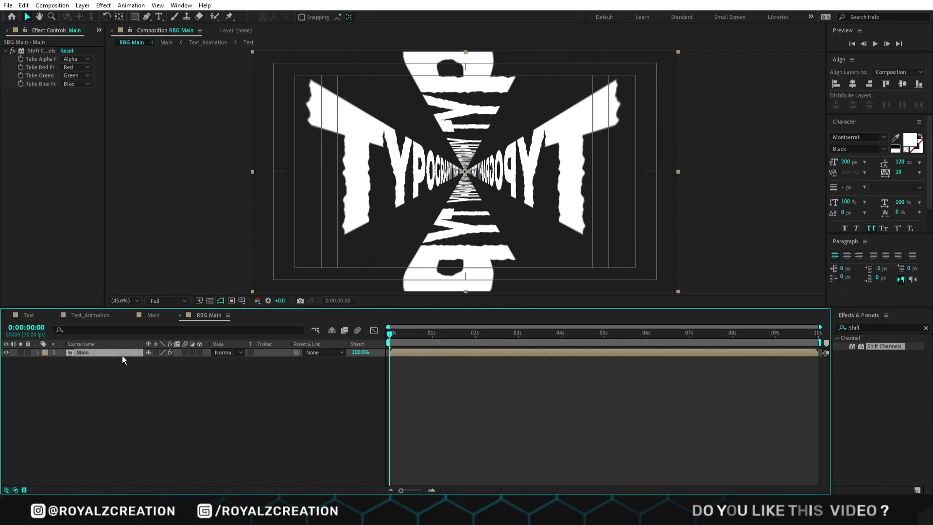
pyautogui.moveTo(104, 219); pyautogui.dragTo(240, 210)
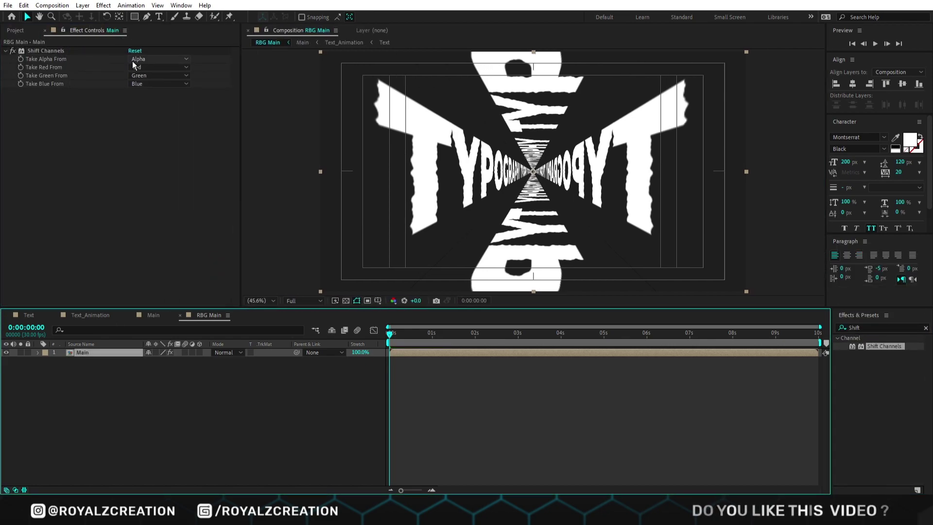
pyautogui.click(154, 77)
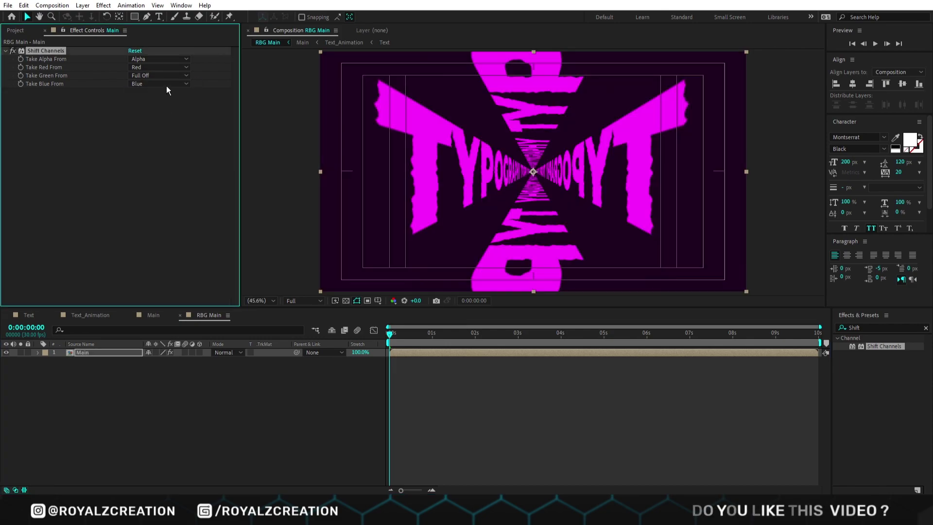
pyautogui.click(166, 84)
pyautogui.click(164, 188)
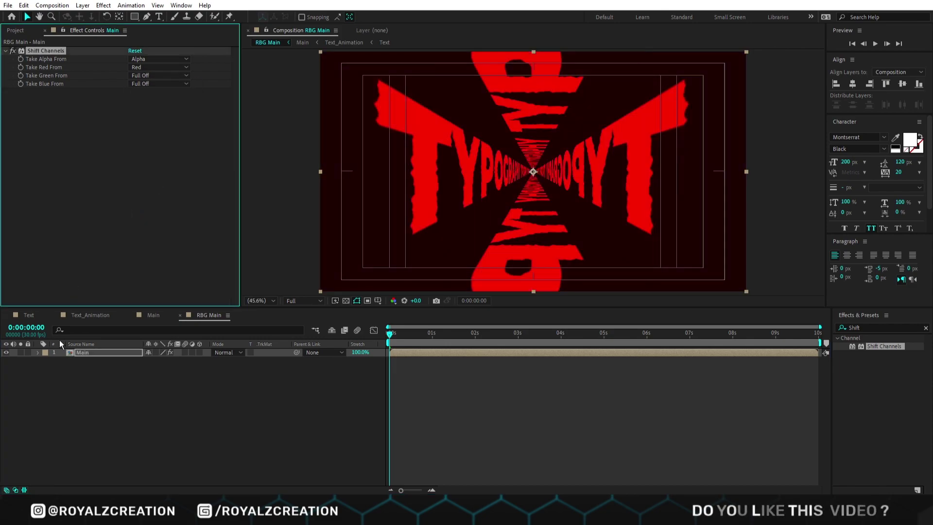
# Duplicate the red layer and make the second copy green-only
pyautogui.click(99, 351)
pyautogui.hotkey('ctrl', 'd')
pyautogui.click(107, 366)
pyautogui.click(111, 353)
pyautogui.click(112, 361)
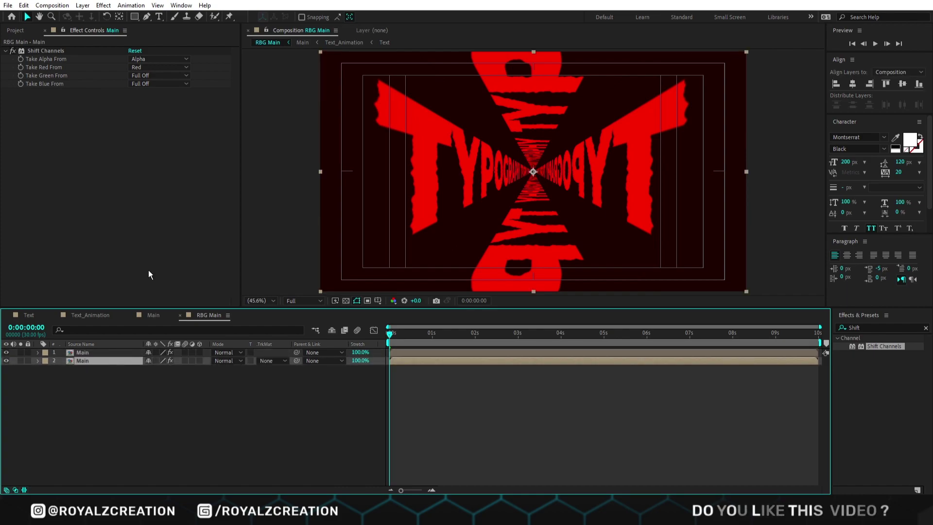
pyautogui.click(146, 68)
pyautogui.click(160, 171)
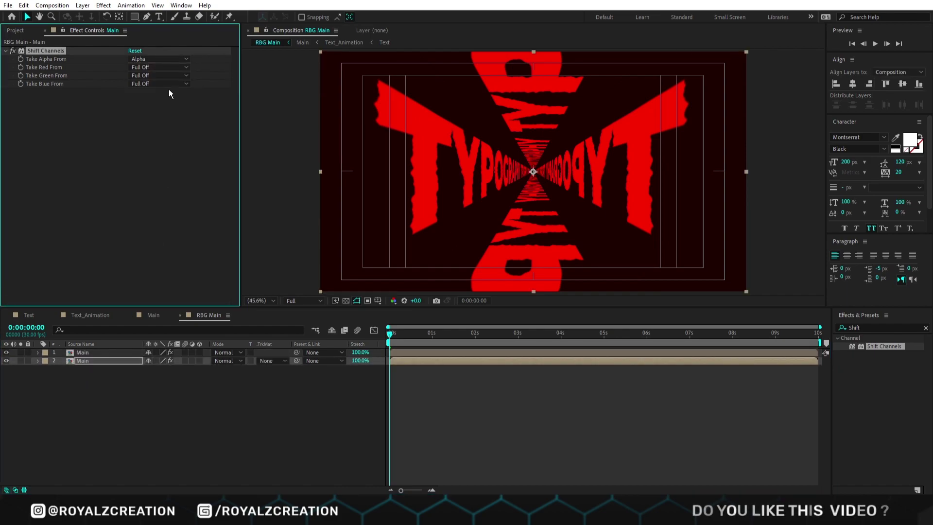
pyautogui.click(169, 74)
pyautogui.click(169, 107)
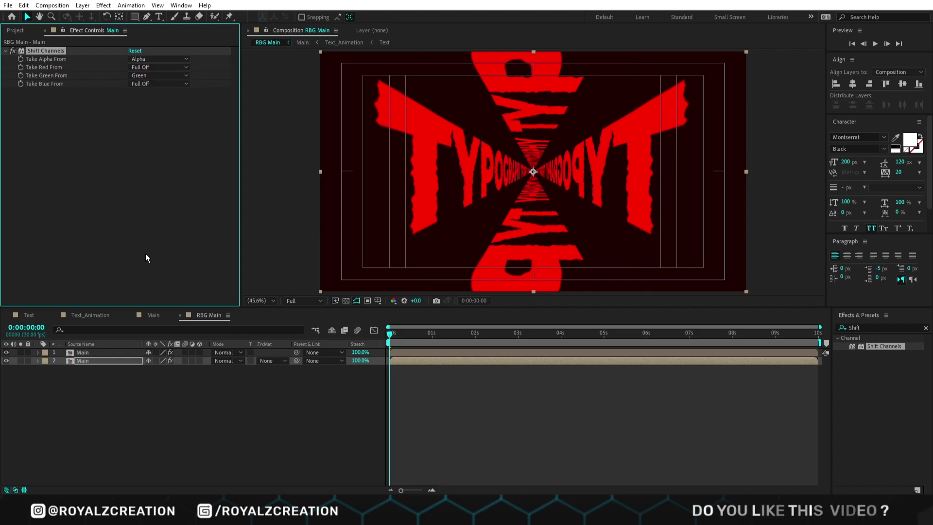
# Duplicate the green copy and make the third copy blue-only
pyautogui.click(113, 364)
pyautogui.hotkey('ctrl', 'd')
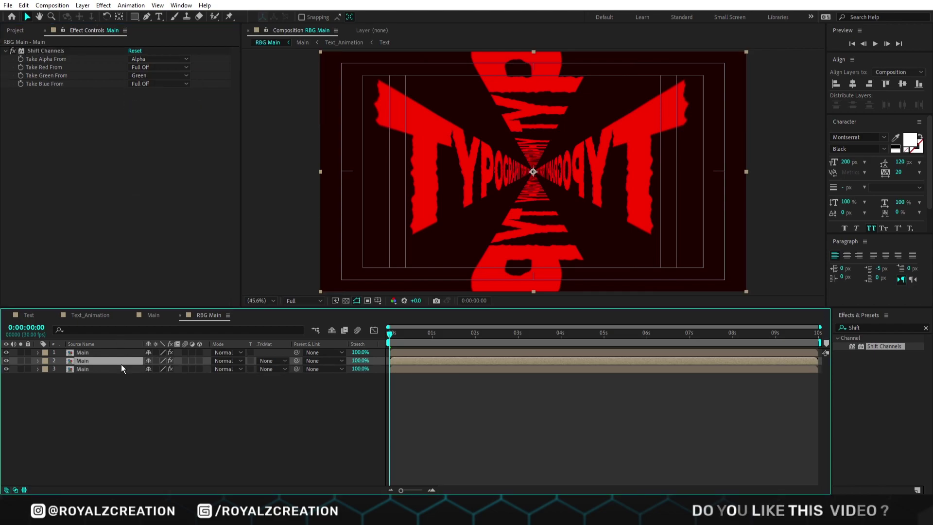
pyautogui.click(156, 75)
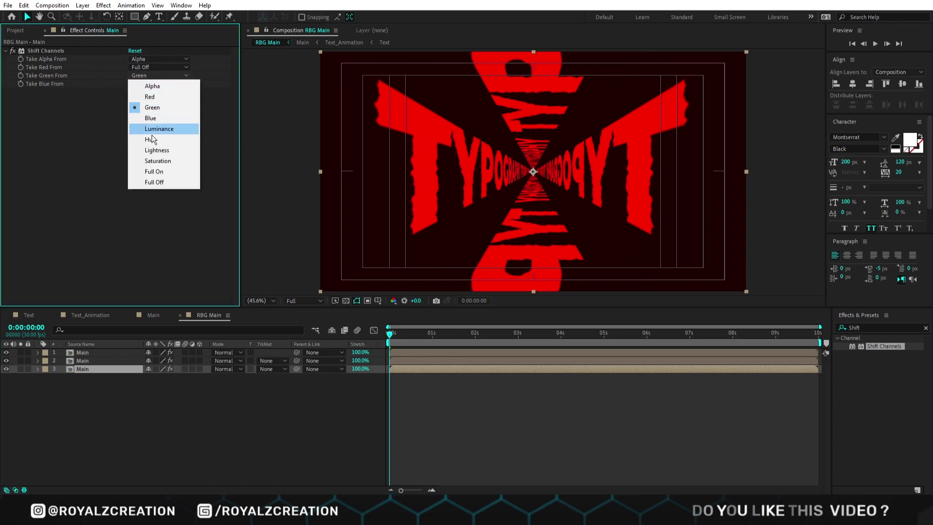
pyautogui.click(156, 181)
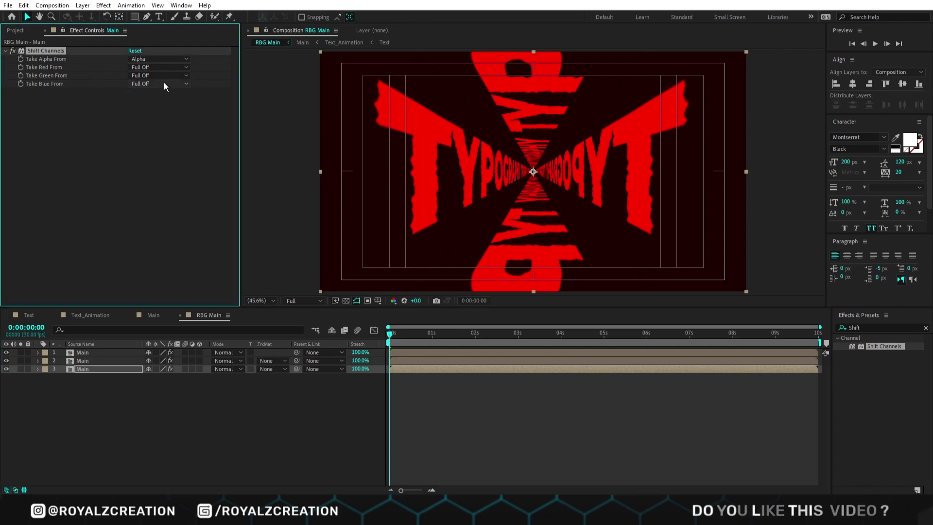
pyautogui.click(164, 83)
pyautogui.click(160, 127)
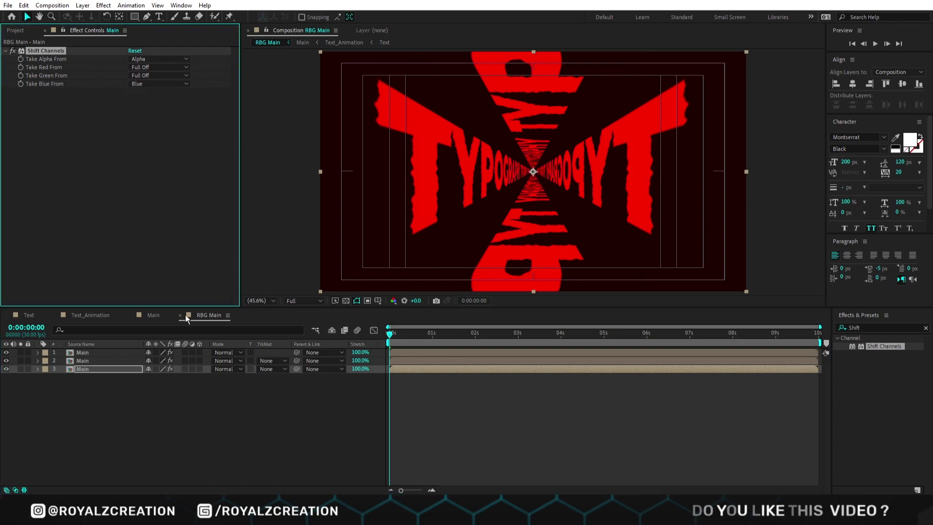
# Set the top two Main copies to Add blend mode
pyautogui.click(112, 361)
pyautogui.click(117, 351)
pyautogui.keyDown('shift'); pyautogui.click(115, 366); pyautogui.keyUp('shift')
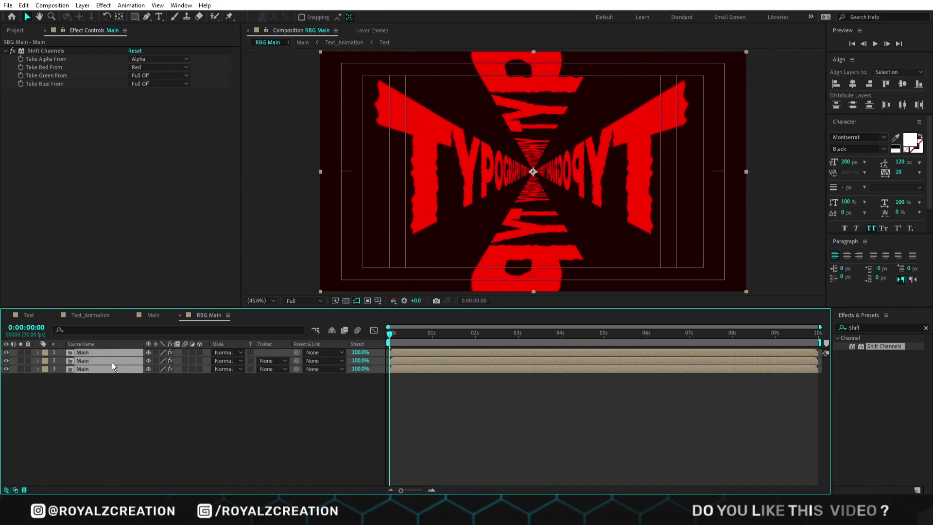
pyautogui.keyDown('ctrl'); pyautogui.click(112, 362); pyautogui.keyUp('ctrl')
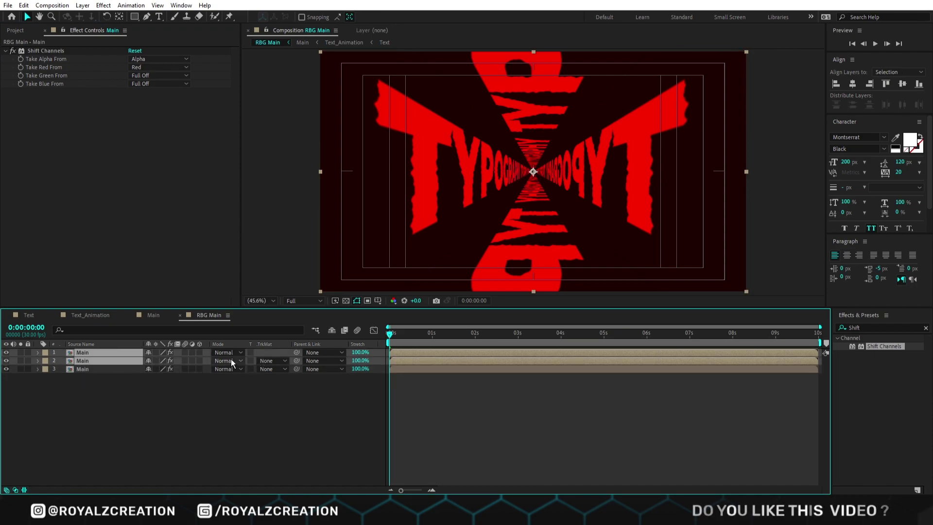
pyautogui.click(232, 360)
pyautogui.click(286, 172)
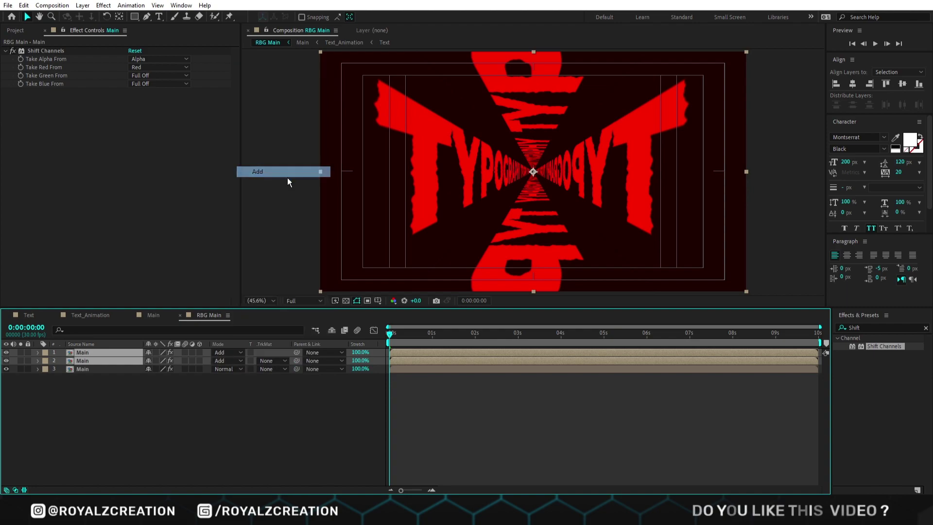
pyautogui.click(442, 398)
pyautogui.press('=')
pyautogui.press('=')
pyautogui.press('=')
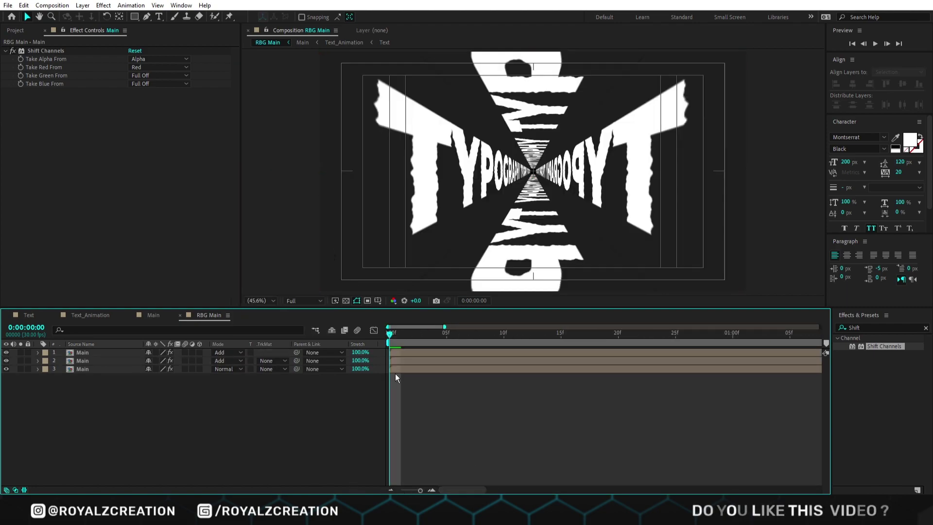
# Shift the layer 2 channel copy one frame earlier, then show the Project panel
pyautogui.click(403, 369)
pyautogui.keyDown('ctrl'); pyautogui.click(413, 361); pyautogui.keyUp('ctrl')
pyautogui.moveTo(486, 490); pyautogui.dragTo(459, 490)
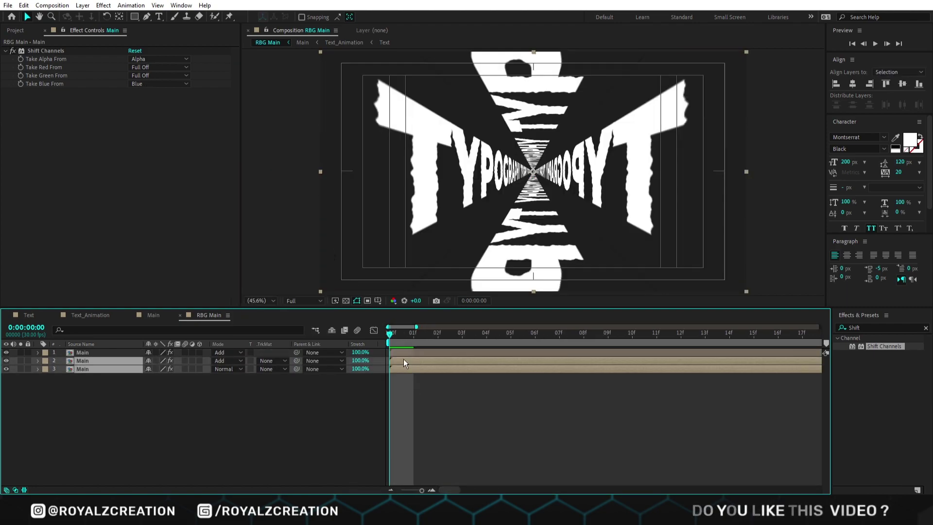
pyautogui.click(424, 387)
pyautogui.moveTo(432, 361)
pyautogui.mouseDown()
pyautogui.moveTo(425, 359)
pyautogui.moveTo(437, 369)
pyautogui.moveTo(418, 373)
pyautogui.mouseUp()
pyautogui.click(454, 369)
pyautogui.click(468, 417)
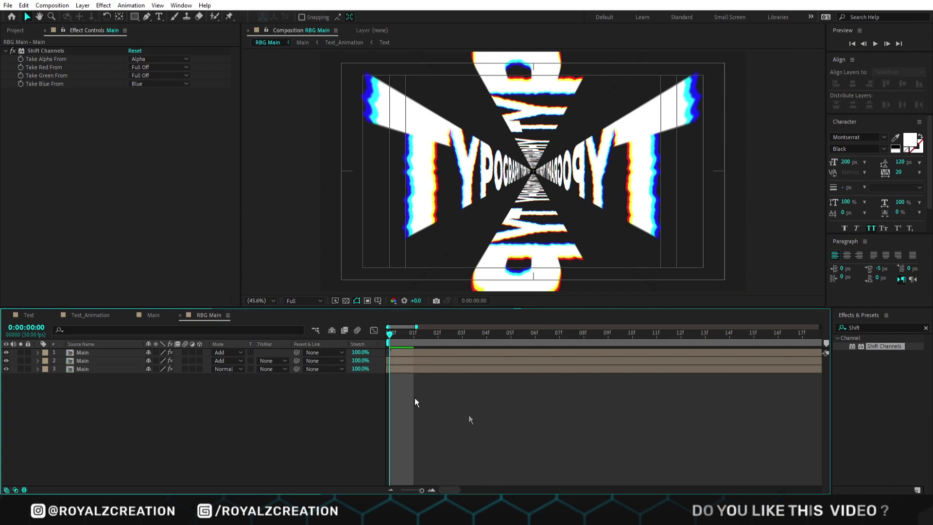
pyautogui.click(20, 30)
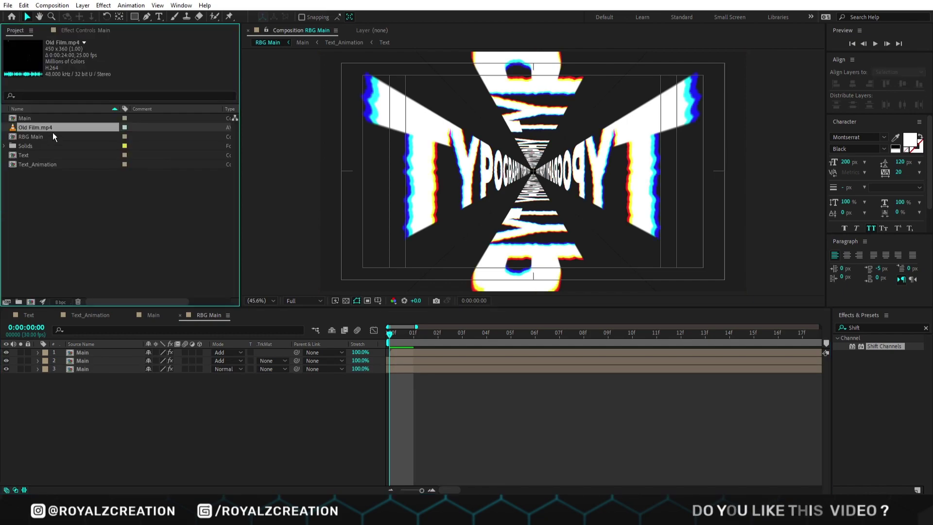
# Add Old Film.mp4 to RBG Main, scale it to 436%, and set it to Add mode
pyautogui.moveTo(45, 129); pyautogui.dragTo(114, 352)
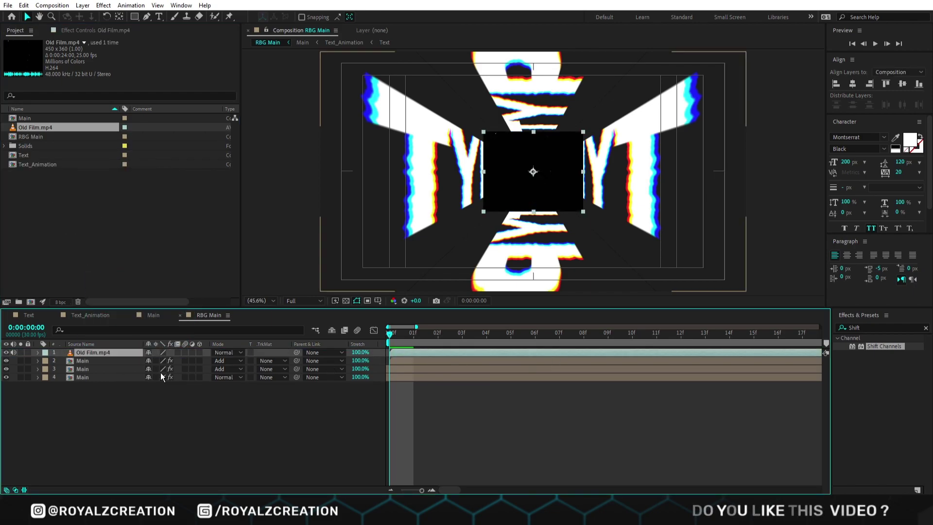
pyautogui.press('s')
pyautogui.moveTo(160, 361); pyautogui.dragTo(174, 360)
pyautogui.moveTo(255, 368); pyautogui.dragTo(337, 377)
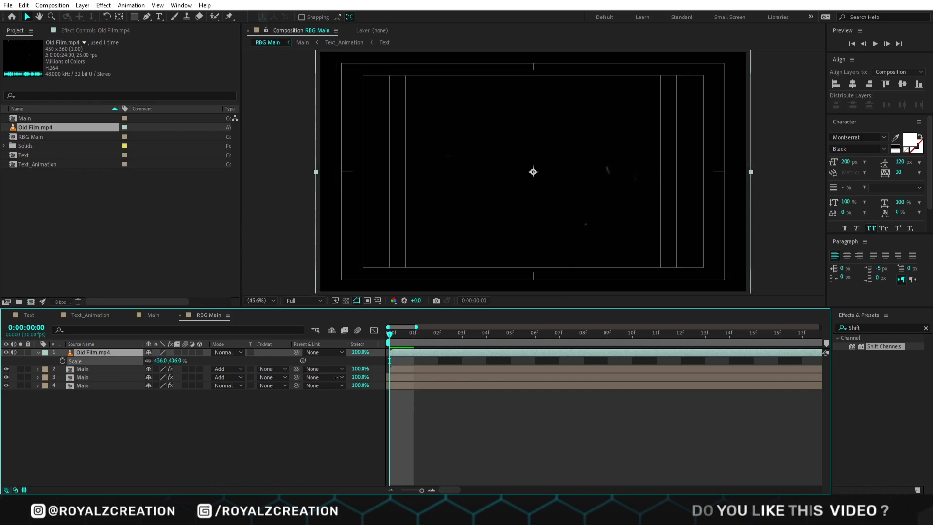
pyautogui.click(222, 352)
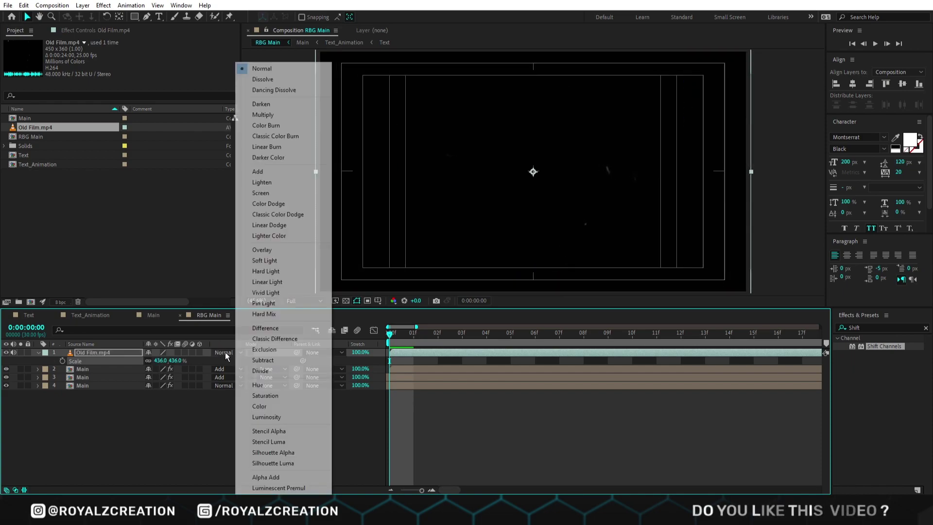
pyautogui.click(294, 176)
pyautogui.click(402, 442)
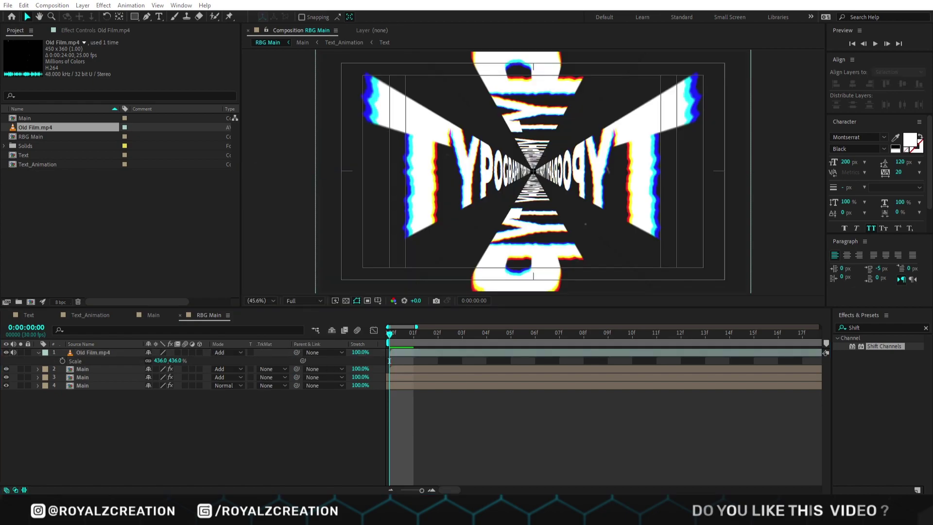
# Open the Text_Animation comp and make the BG layer visible
pyautogui.click(92, 315)
pyautogui.click(128, 411)
pyautogui.click(25, 417)
pyautogui.click(7, 410)
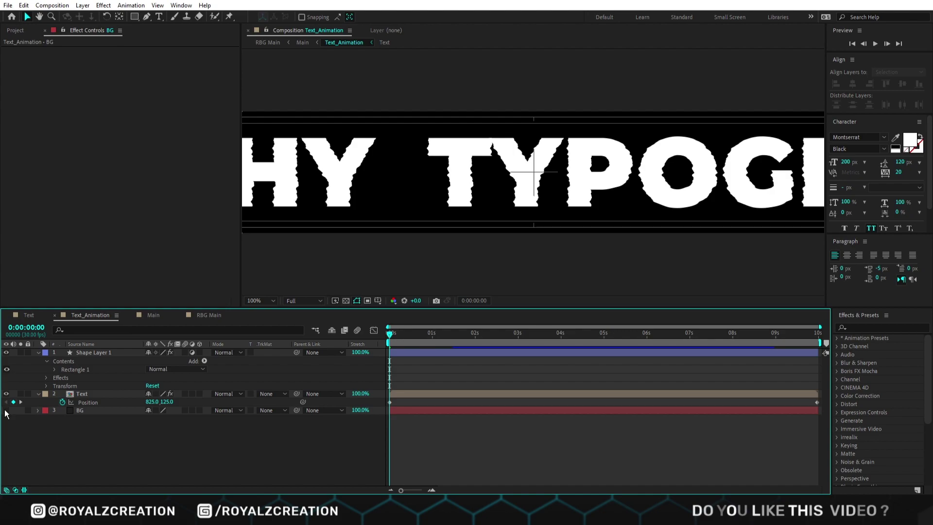
# In RBG Main, create a solid named BG with colour 1E1E1E
pyautogui.click(7, 415)
pyautogui.click(208, 316)
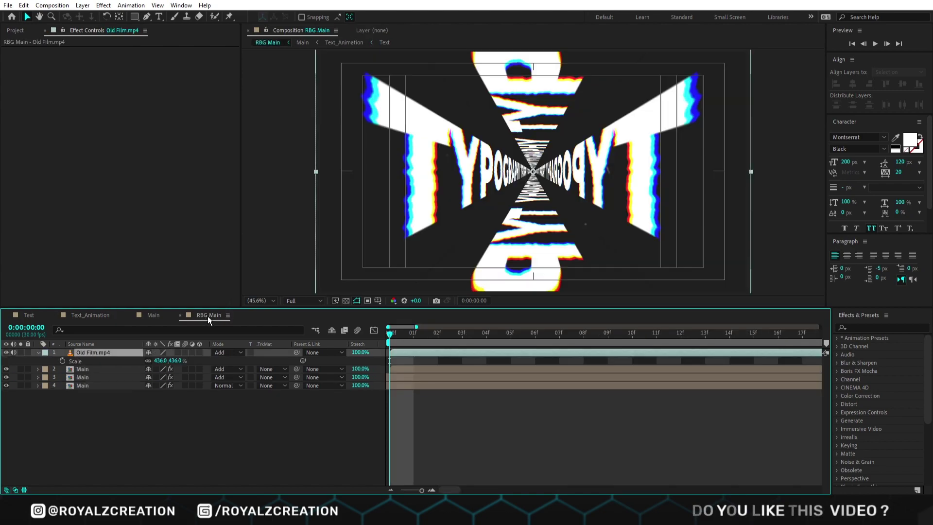
pyautogui.click(189, 428)
pyautogui.hotkey('ctrl', 'y')
pyautogui.write('BG')
pyautogui.click(461, 305)
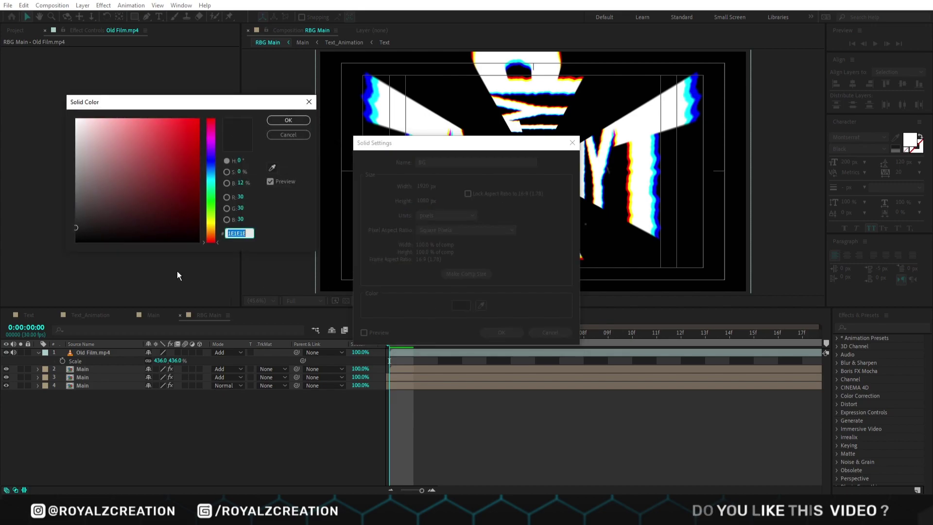
pyautogui.press('Return')
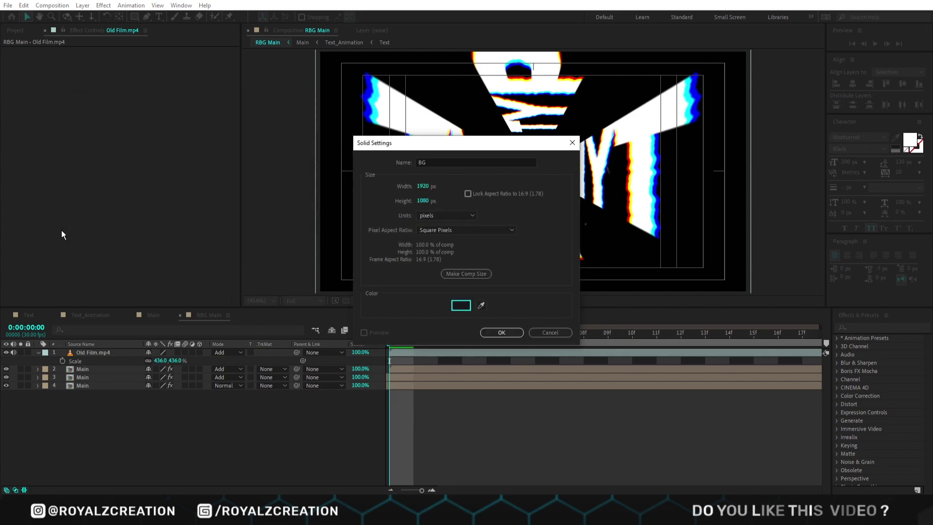
pyautogui.press('Return')
# Move BG to the bottom of the stack, preview the comp, and open Main
pyautogui.moveTo(110, 349); pyautogui.dragTo(84, 420)
pyautogui.click(156, 444)
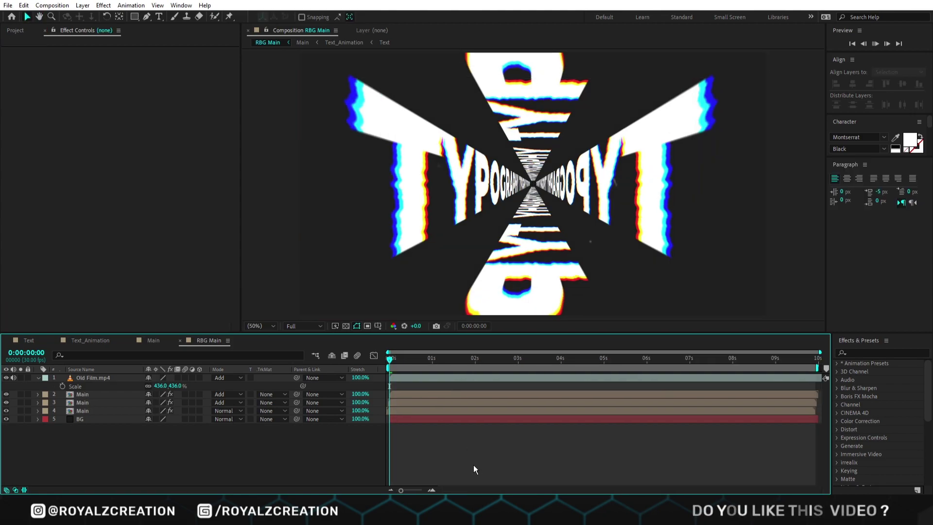
pyautogui.press('space')
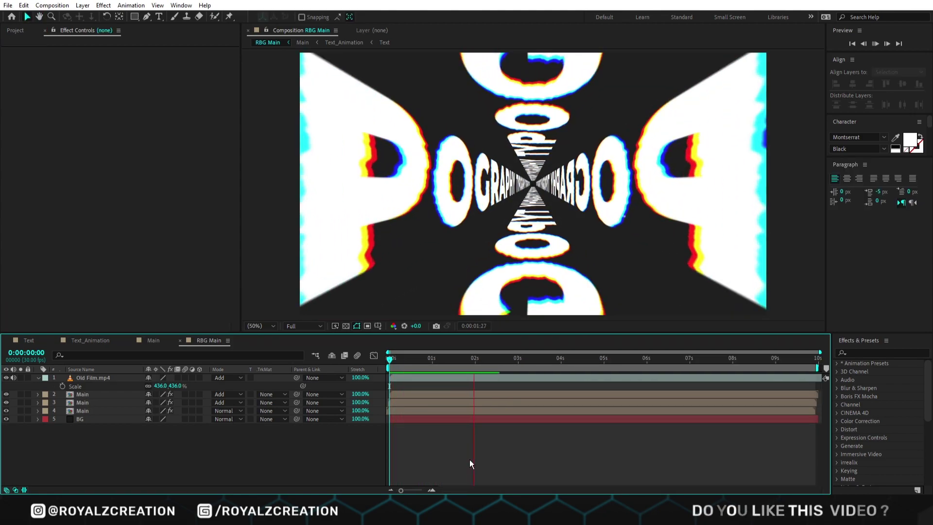
pyautogui.press('space')
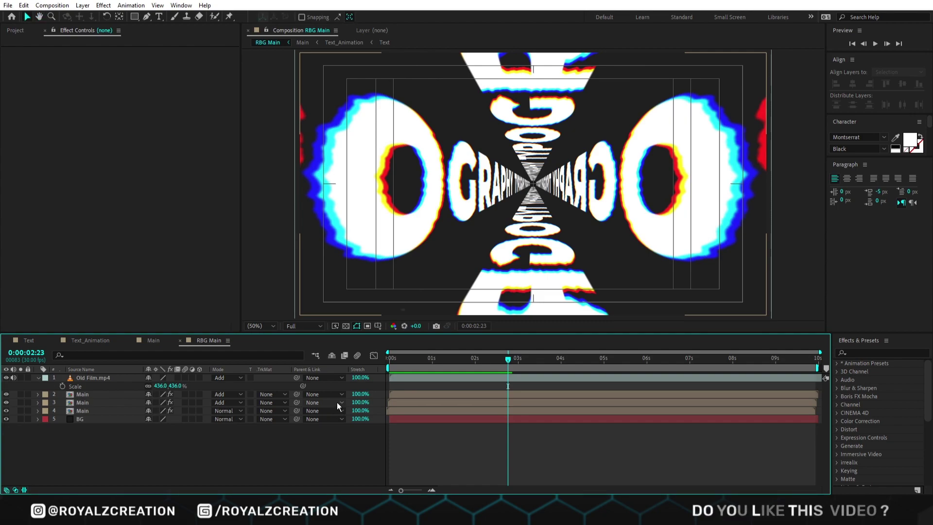
pyautogui.click(156, 340)
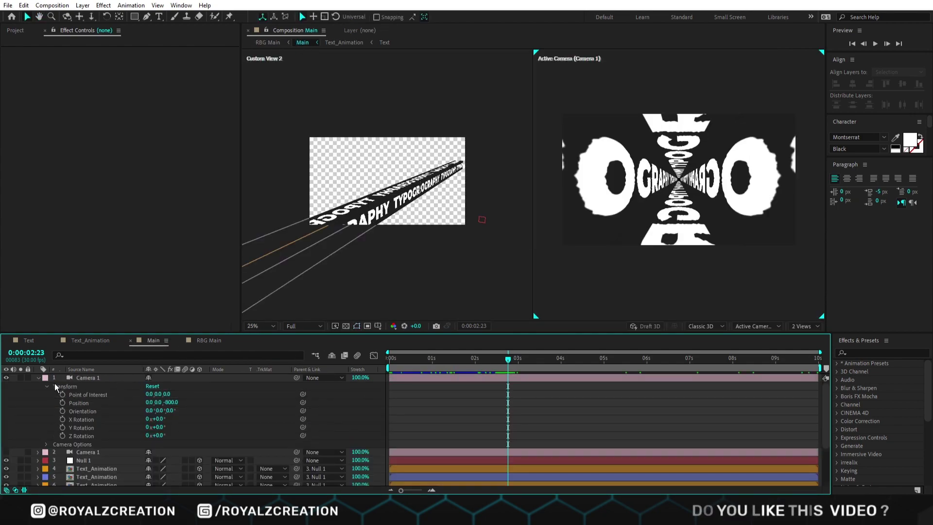
# Add a new null object to the timeline and make it a 3D layer
pyautogui.rightClick(228, 409)
pyautogui.moveTo(271, 292)
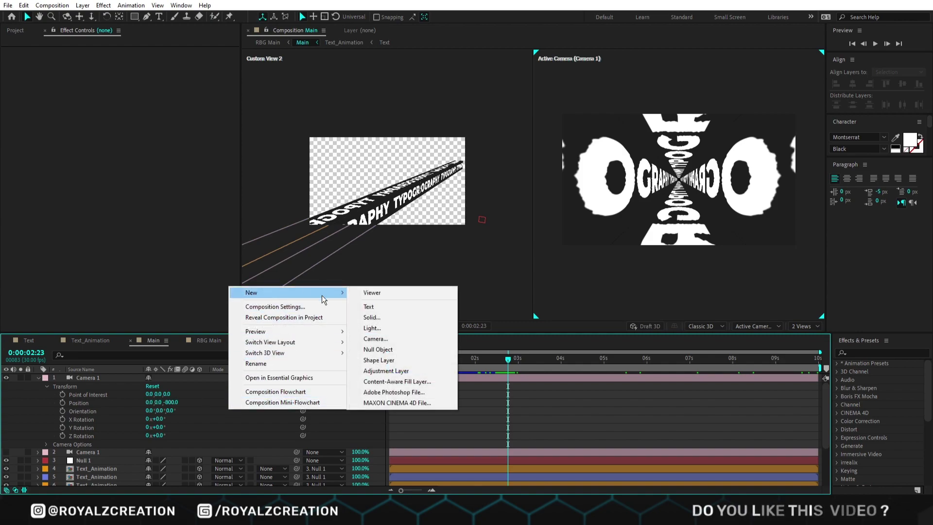
pyautogui.click(404, 348)
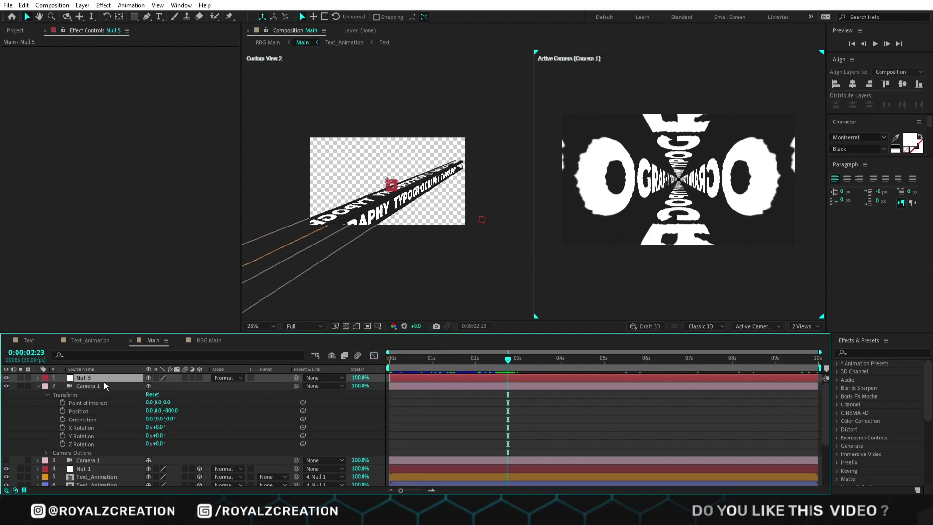
pyautogui.click(199, 377)
# Keyframe the null's Z Rotation from 0 at the first frame to 1x at the last frame
pyautogui.press('Home')
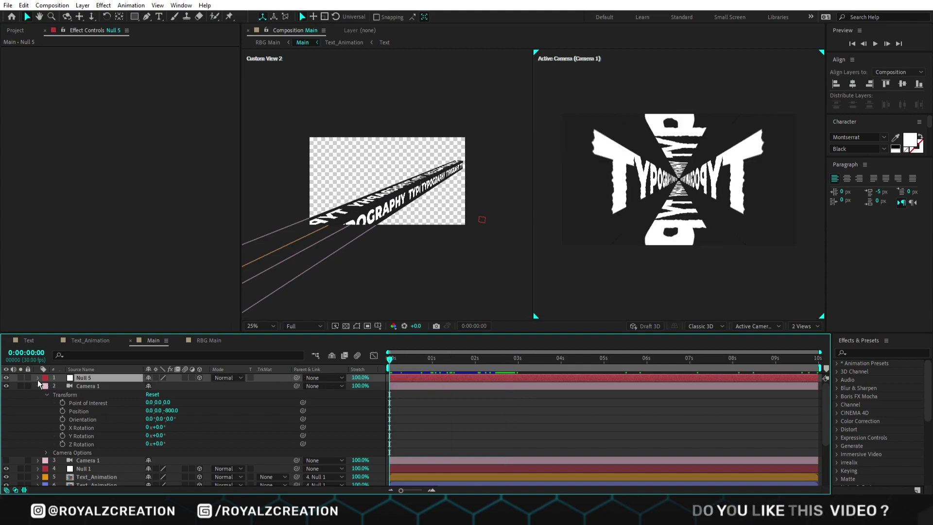
pyautogui.press('r')
pyautogui.click(62, 411)
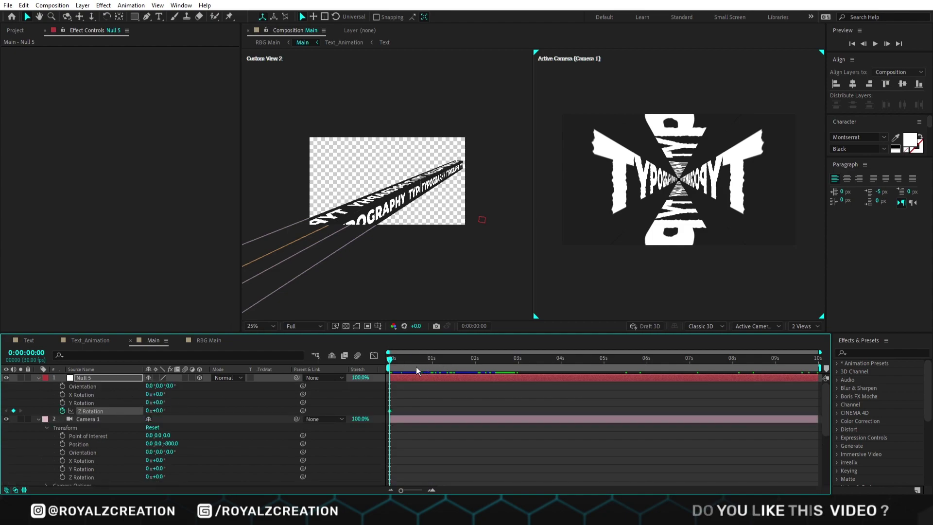
pyautogui.moveTo(403, 362); pyautogui.dragTo(817, 359)
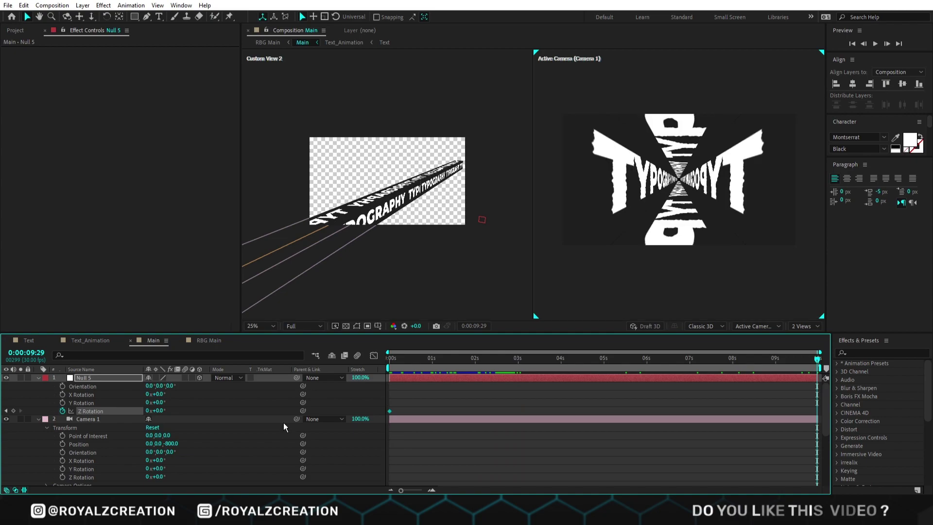
pyautogui.click(147, 410)
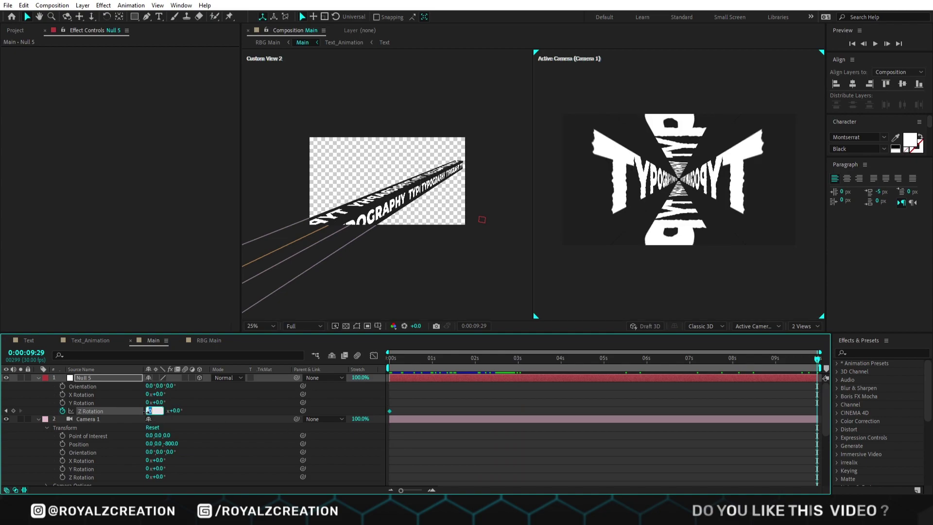
pyautogui.write('1')
pyautogui.press('Return')
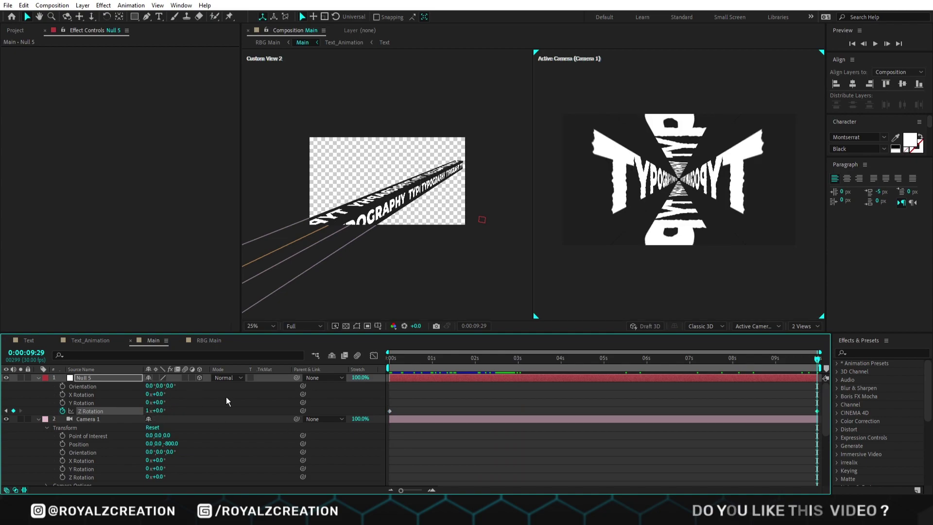
pyautogui.click(38, 378)
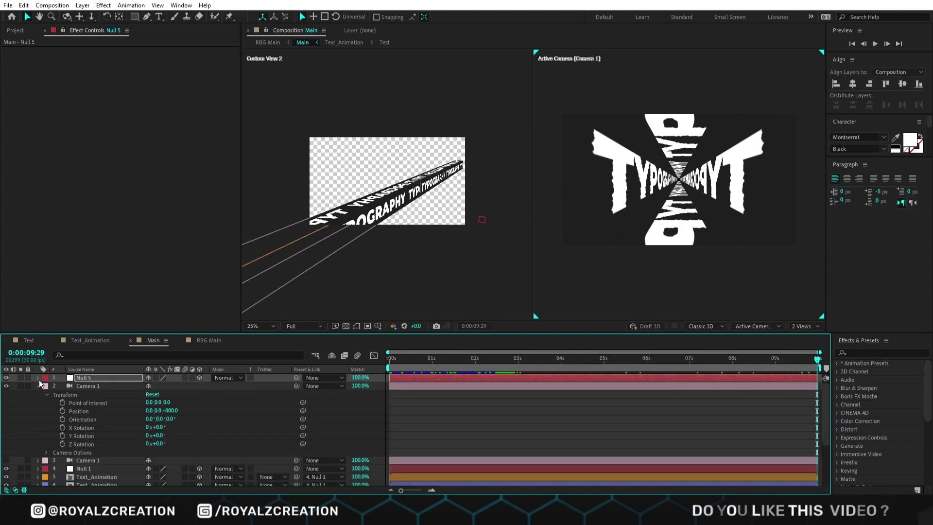
# Set the null's Position to X 0 and Y 0
pyautogui.click(38, 378)
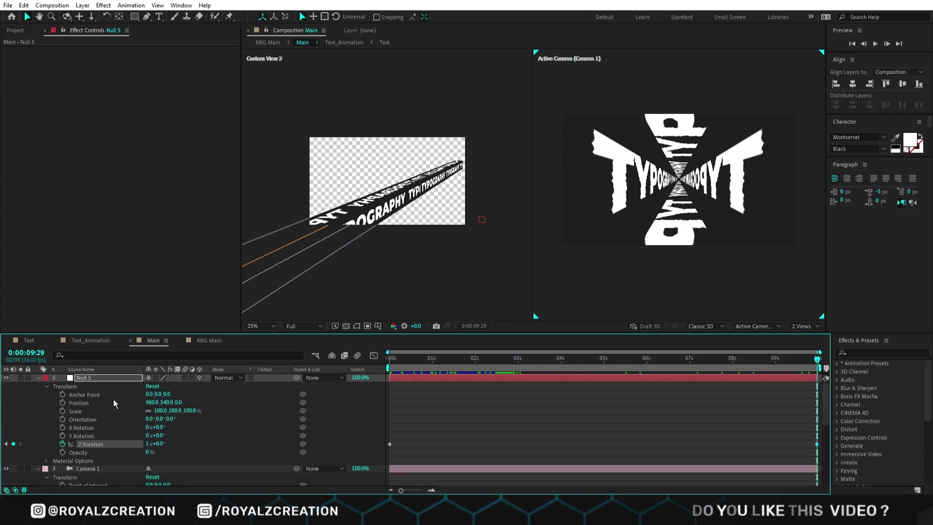
pyautogui.write('0')
pyautogui.press('Return')
pyautogui.click(161, 402)
pyautogui.write('0')
pyautogui.press('Return')
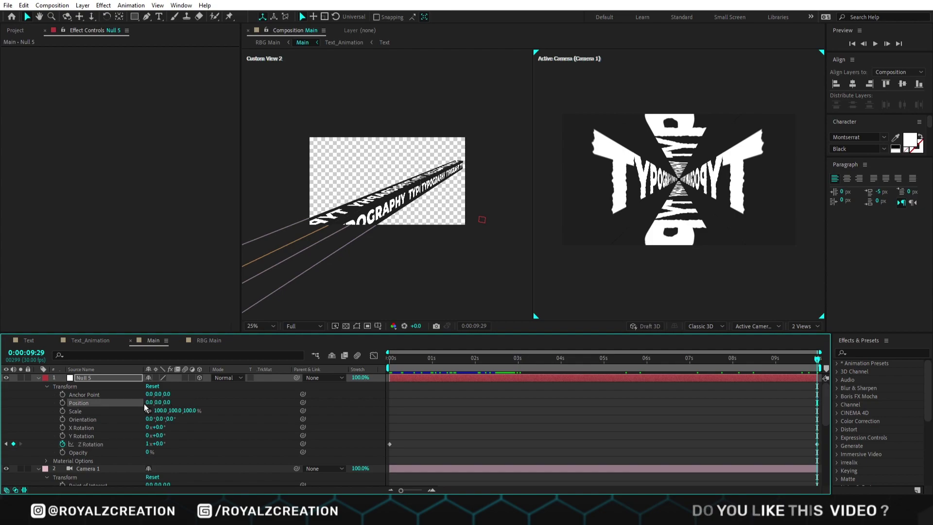
# Parent Camera 1 to Null 5 with the pick whip
pyautogui.click(101, 375)
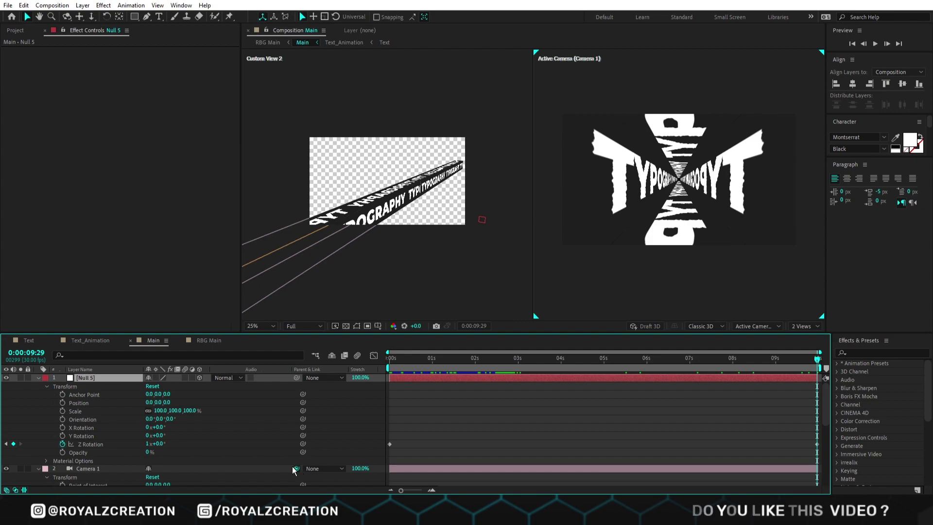
pyautogui.moveTo(297, 469); pyautogui.dragTo(86, 379)
pyautogui.press('Home')
# Switch to the RBG Main composition and preview the spinning tunnel from the start
pyautogui.moveTo(245, 333); pyautogui.dragTo(246, 225)
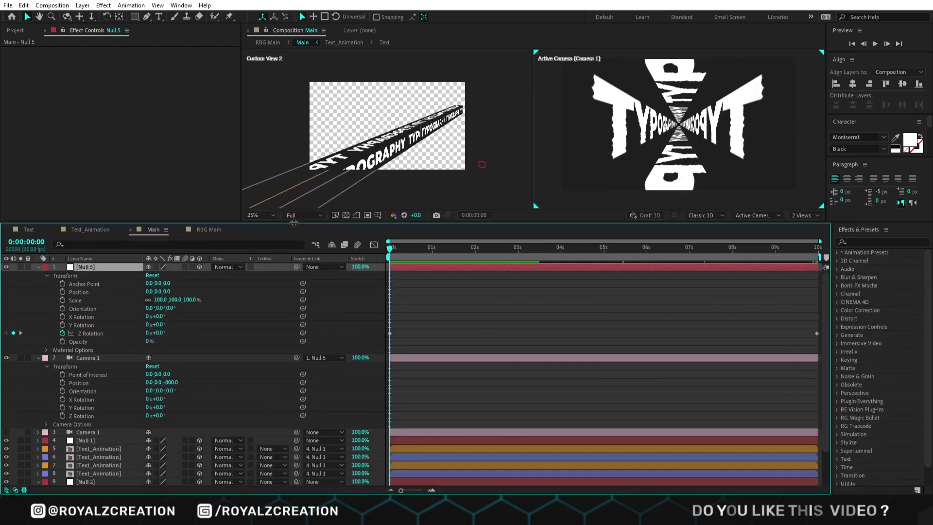
pyautogui.click(208, 233)
pyautogui.moveTo(426, 235); pyautogui.dragTo(426, 324)
pyautogui.press('space')
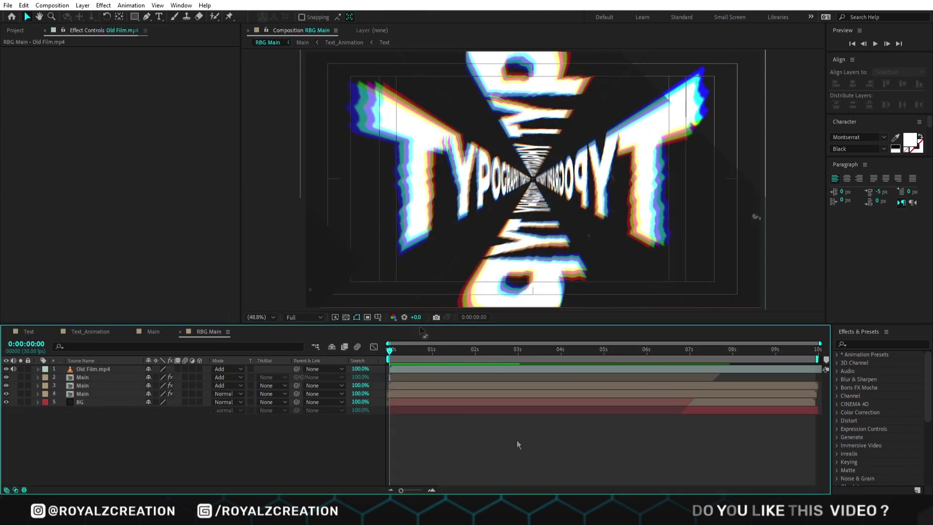